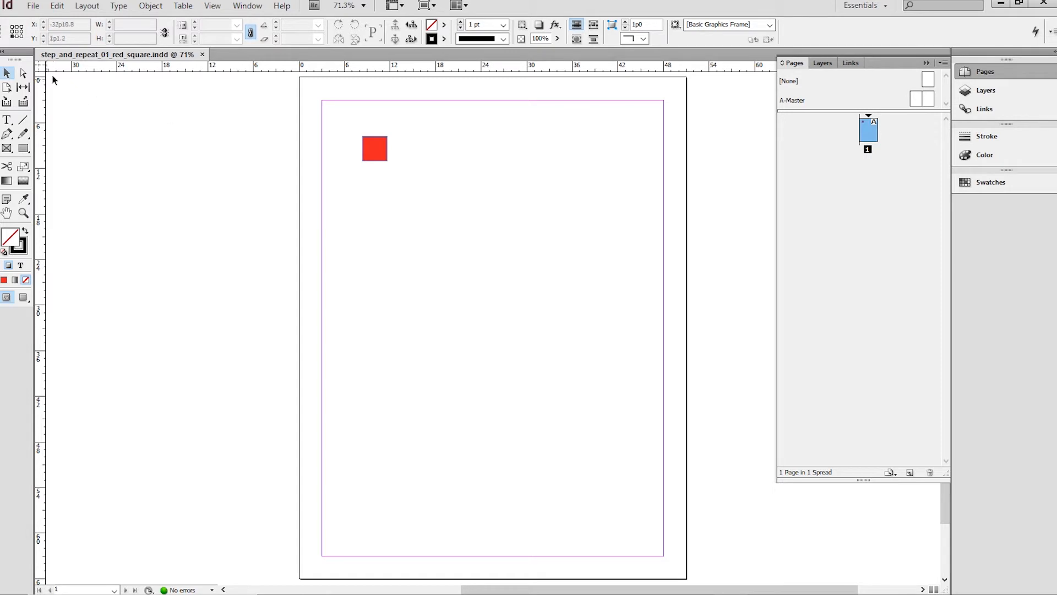
# Start Step and Repeat on the red square and move its dialog clear of the previewed grid.
pyautogui.click(368, 142)
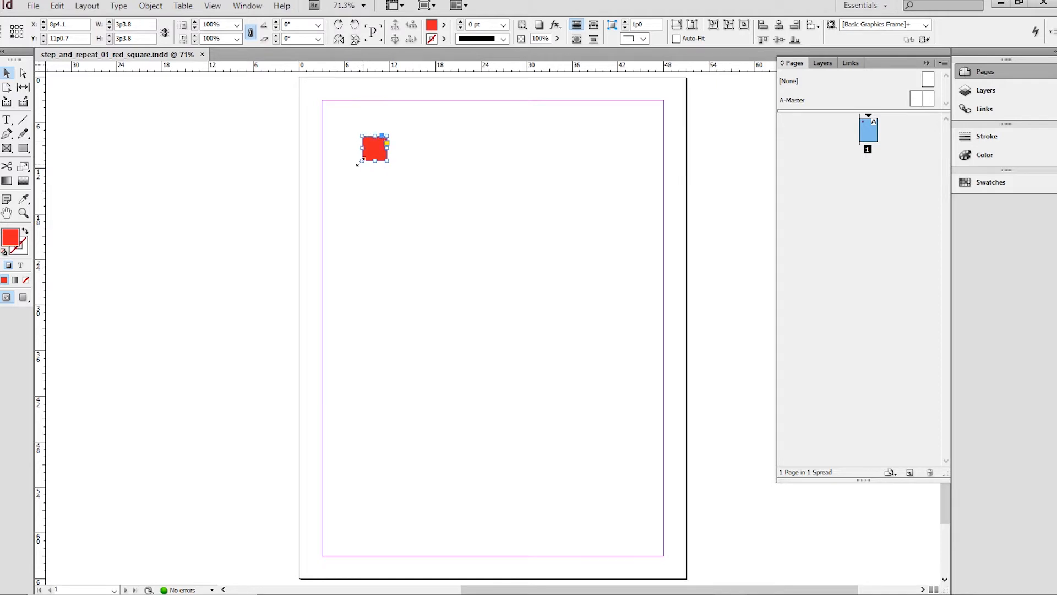
pyautogui.click(57, 7)
pyautogui.moveTo(87, 5)
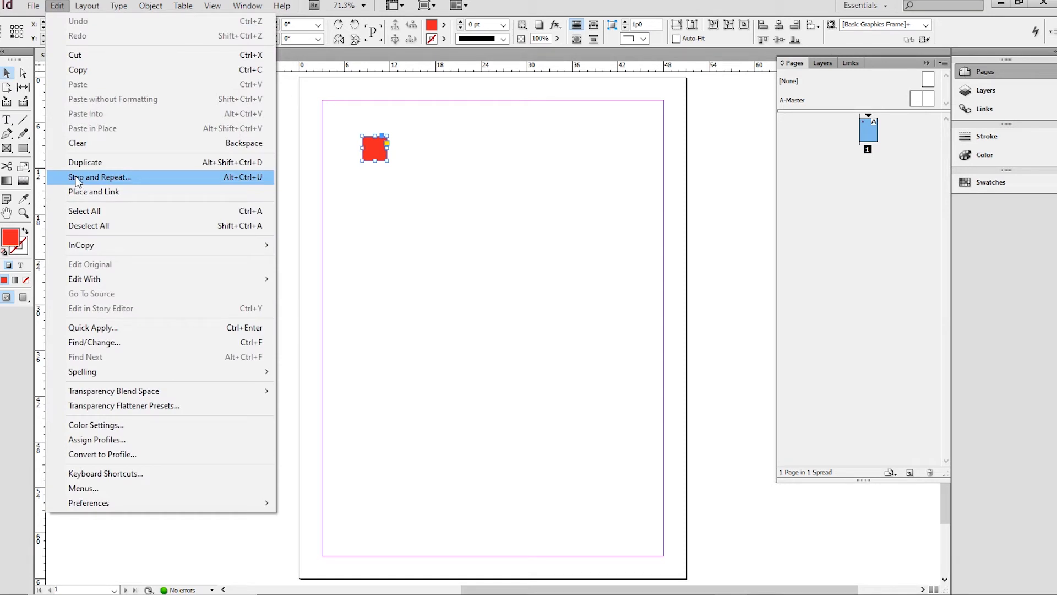
pyautogui.click(113, 176)
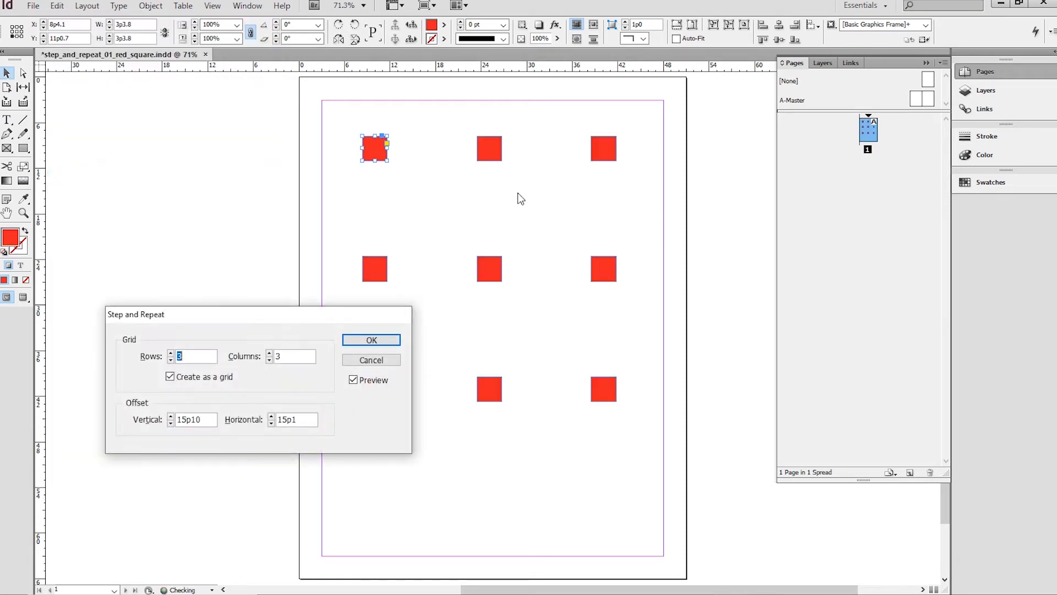
pyautogui.moveTo(318, 309); pyautogui.dragTo(869, 131)
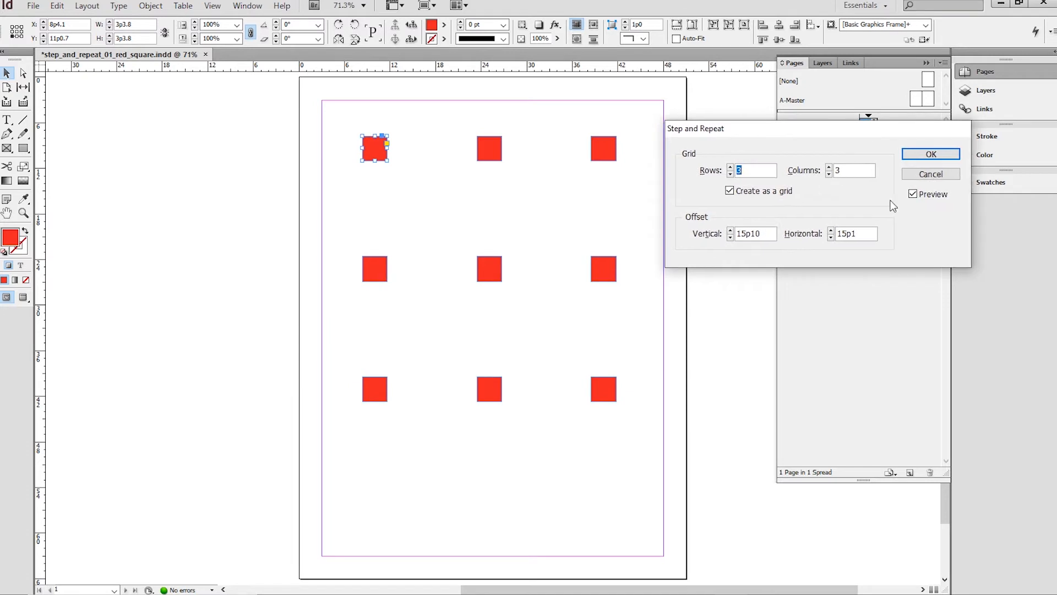
# Toggle the Step and Repeat preview off and on to compare the page with and without the copies.
pyautogui.click(912, 193)
pyautogui.click(912, 194)
pyautogui.click(912, 194)
pyautogui.click(912, 194)
pyautogui.moveTo(758, 142); pyautogui.dragTo(731, 142)
# Reduce the vertical offset between the red square copies to 6p11.
pyautogui.moveTo(739, 236); pyautogui.dragTo(707, 236)
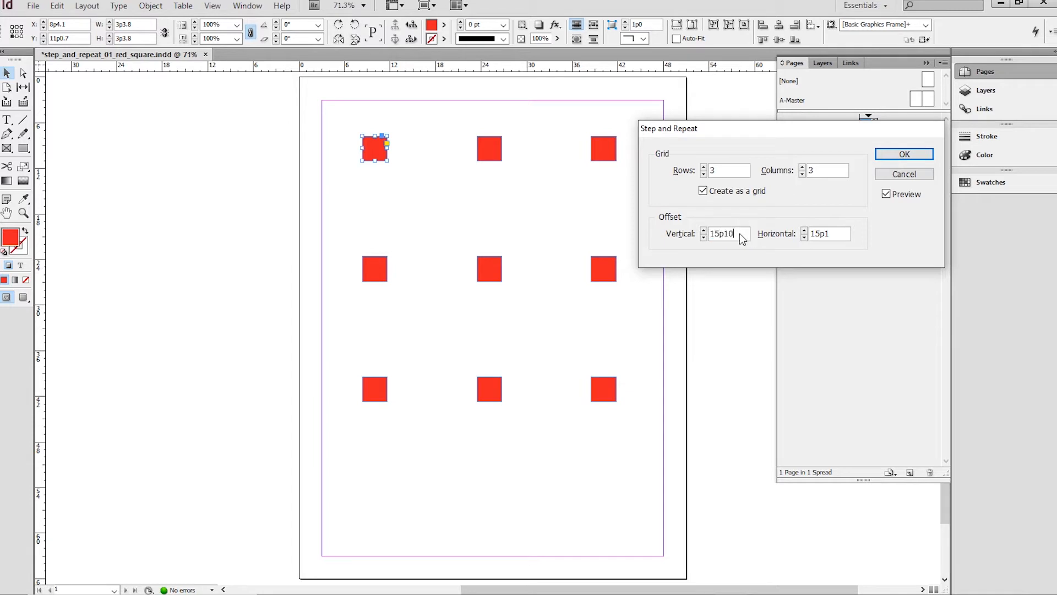
pyautogui.moveTo(742, 238); pyautogui.dragTo(707, 234)
pyautogui.write('15p2')
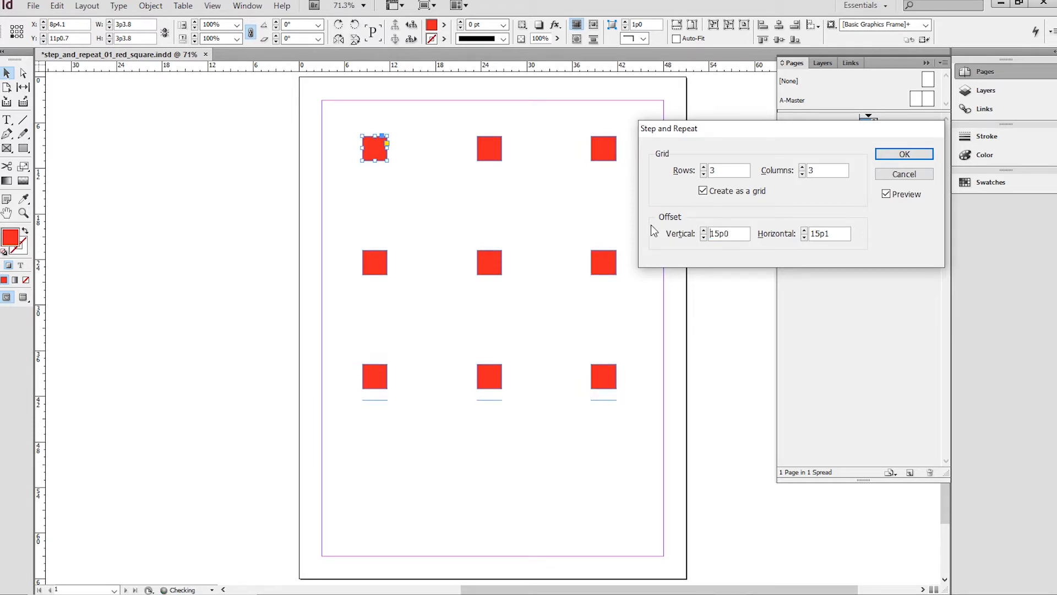
pyautogui.press('BackSpace')
pyautogui.press('BackSpace')
pyautogui.press('BackSpace')
pyautogui.write('2p7')
pyautogui.press('Down')
pyautogui.press('Down')
pyautogui.press('Down')
pyautogui.press('Down')
pyautogui.press('Down')
pyautogui.press('Down')
pyautogui.press('Down')
pyautogui.press('Down')
pyautogui.press('Down')
pyautogui.press('Down')
pyautogui.press('Down')
pyautogui.press('Down')
pyautogui.press('Down')
pyautogui.press('Down')
pyautogui.press('Down')
pyautogui.press('Down')
pyautogui.press('Down')
pyautogui.press('Down')
pyautogui.press('Down')
pyautogui.press('Down')
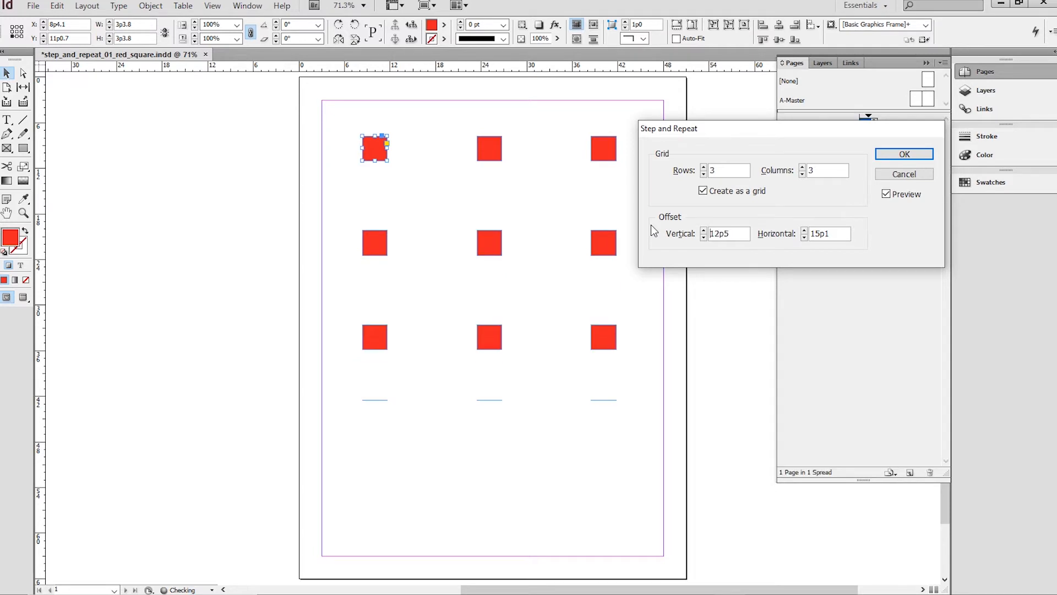
pyautogui.press('Down')
pyautogui.press('Down')
pyautogui.press('Down')
pyautogui.press('Down')
pyautogui.press('Down')
pyautogui.press('Down')
pyautogui.press('Down')
pyautogui.press('Down')
pyautogui.press('Down')
pyautogui.press('Down')
pyautogui.press('Down')
pyautogui.press('Down')
pyautogui.press('Down')
pyautogui.press('Down')
pyautogui.press('Down')
pyautogui.press('Down')
pyautogui.press('Down')
pyautogui.press('Down')
pyautogui.press('Down')
pyautogui.press('Down')
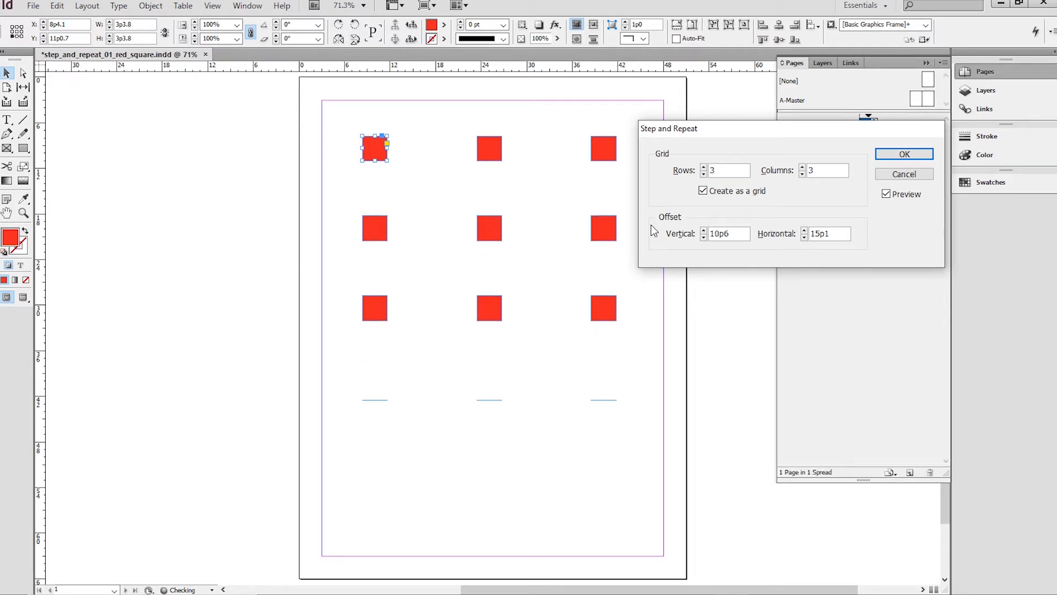
pyautogui.press('Down')
pyautogui.press('Down')
pyautogui.press('Down')
pyautogui.press('Down')
pyautogui.press('Down')
pyautogui.press('Down')
pyautogui.press('Down')
pyautogui.press('Down')
pyautogui.press('Down')
pyautogui.press('Down')
pyautogui.press('Down')
pyautogui.press('Down')
pyautogui.press('Down')
pyautogui.press('Down')
pyautogui.press('Down')
pyautogui.press('Down')
pyautogui.press('Down')
pyautogui.press('Down')
pyautogui.press('Down')
pyautogui.press('Down')
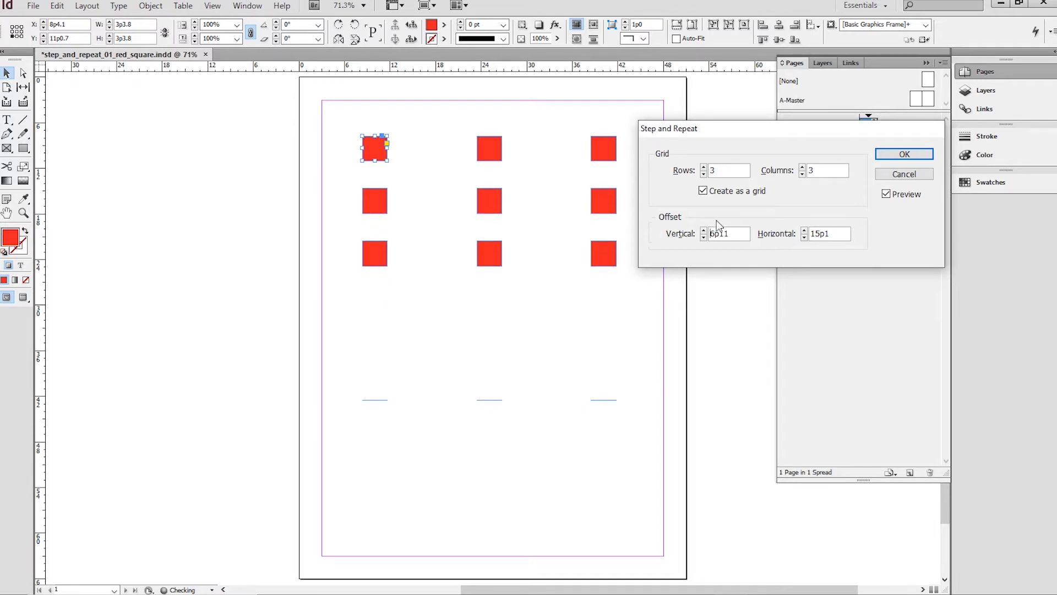
# Reduce the horizontal offset between the red square copies to 8p6.
pyautogui.moveTo(833, 233); pyautogui.dragTo(812, 235)
pyautogui.press('Down')
pyautogui.press('Down')
pyautogui.press('Down')
pyautogui.press('Down')
pyautogui.press('Down')
pyautogui.press('Down')
pyautogui.press('Down')
pyautogui.press('Down')
pyautogui.press('Down')
pyautogui.press('Down')
pyautogui.press('Down')
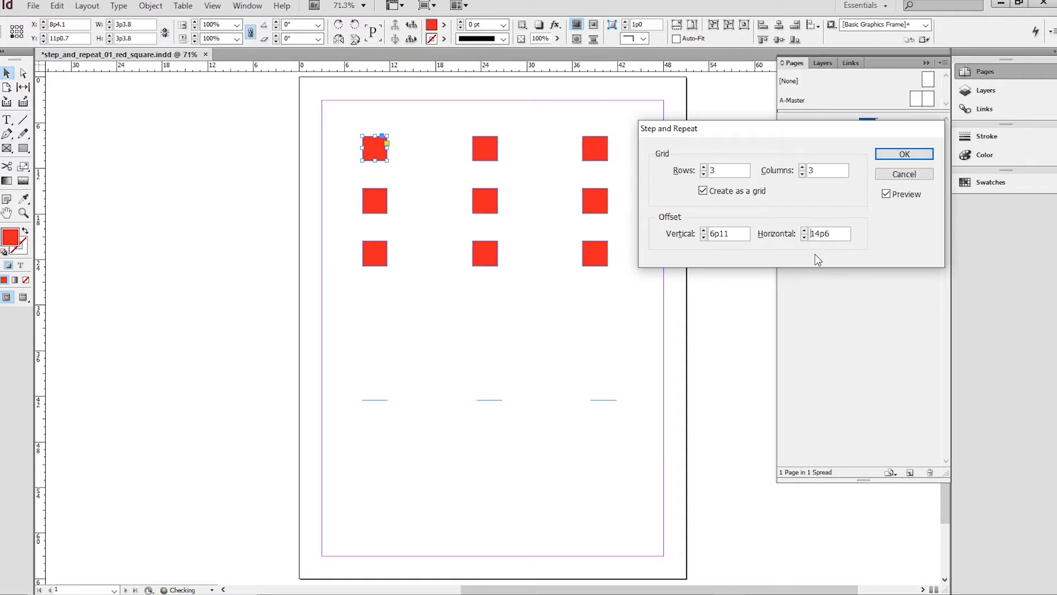
pyautogui.press('Down')
pyautogui.press('Down')
pyautogui.press('Down')
pyautogui.press('Down')
pyautogui.press('Down')
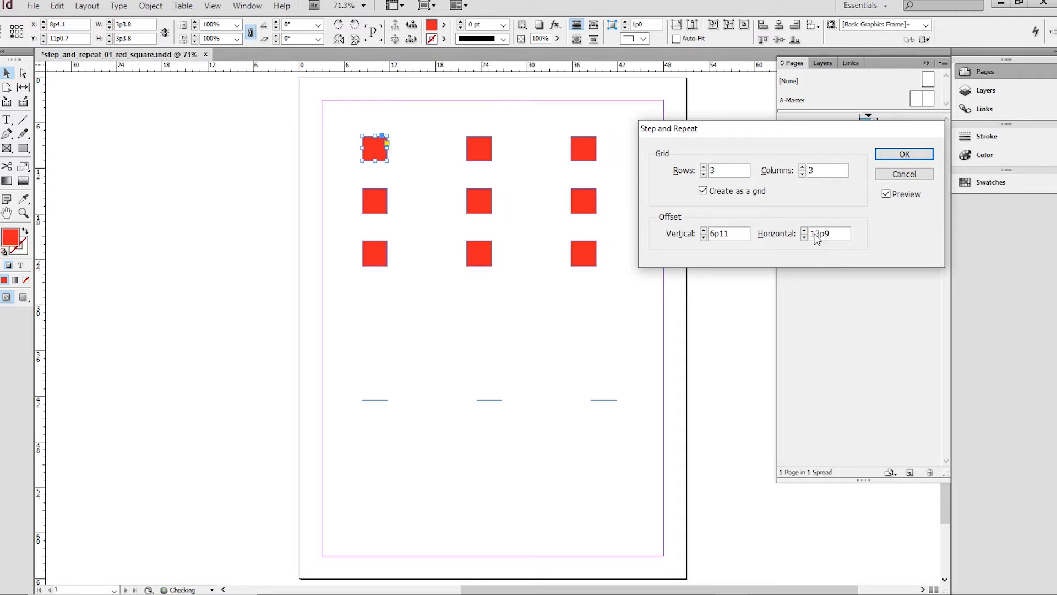
pyautogui.click(804, 231)
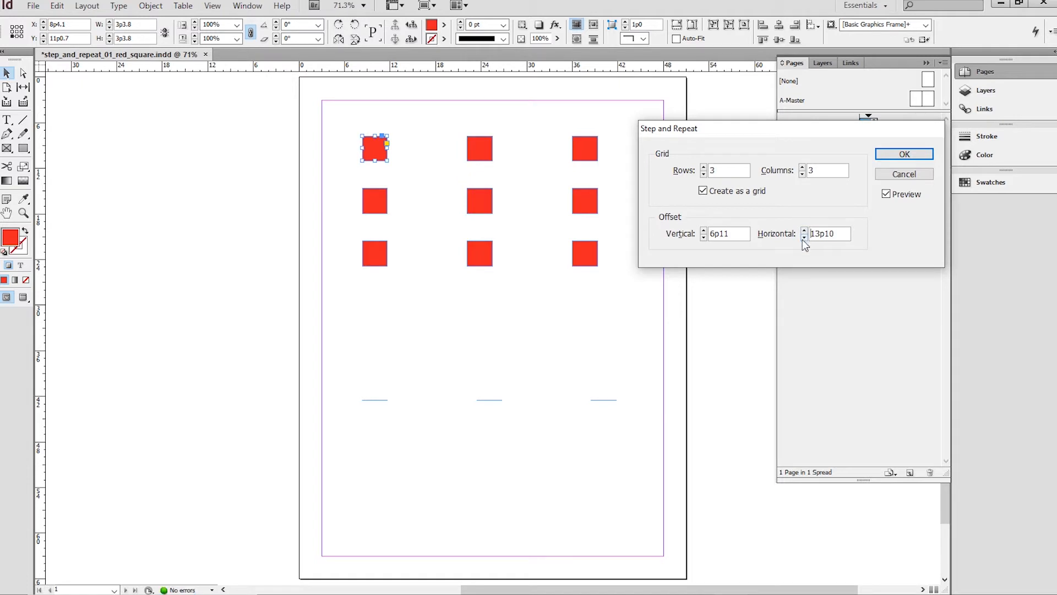
pyautogui.click(803, 239)
pyautogui.click(804, 230)
pyautogui.click(804, 238)
pyautogui.click(805, 230)
pyautogui.doubleClick(812, 233)
pyautogui.write('11p0')
pyautogui.press('Down')
pyautogui.press('Down')
pyautogui.press('Down')
pyautogui.press('Down')
pyautogui.press('Down')
pyautogui.press('Down')
pyautogui.press('Down')
pyautogui.press('Down')
pyautogui.press('Down')
pyautogui.press('Down')
pyautogui.press('Down')
pyautogui.press('Down')
pyautogui.press('Down')
pyautogui.press('Down')
pyautogui.press('Down')
pyautogui.press('Down')
pyautogui.press('Down')
pyautogui.press('Down')
pyautogui.press('Down')
pyautogui.press('Down')
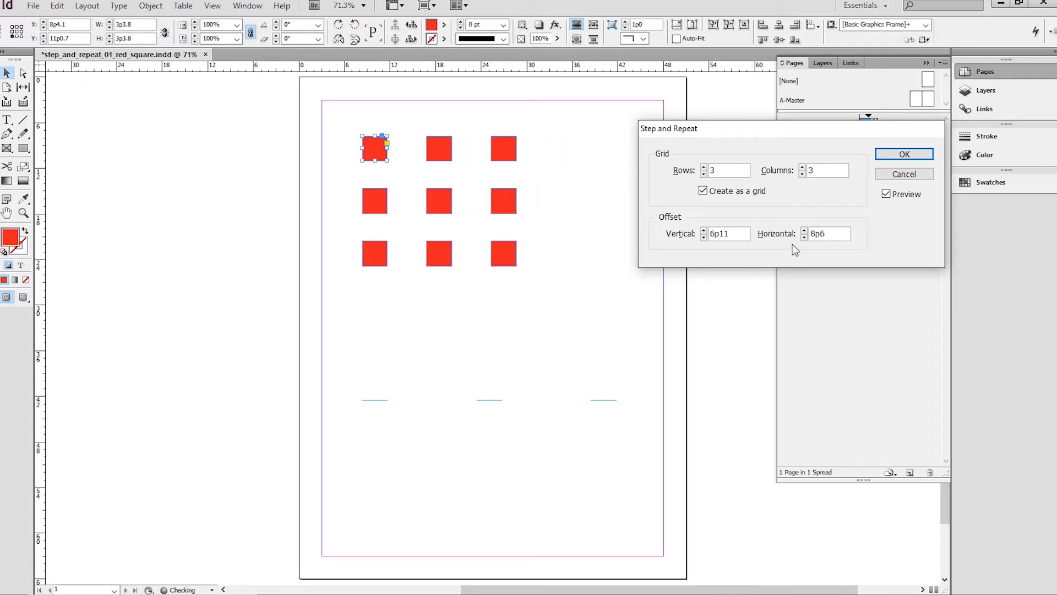
# Set the red square grid to 3 rows and 4 columns and create the copies.
pyautogui.click(704, 167)
pyautogui.click(703, 173)
pyautogui.press('Up')
pyautogui.press('Down')
pyautogui.press('Down')
pyautogui.press('Down')
pyautogui.press('Up')
pyautogui.press('Up')
pyautogui.press('Up')
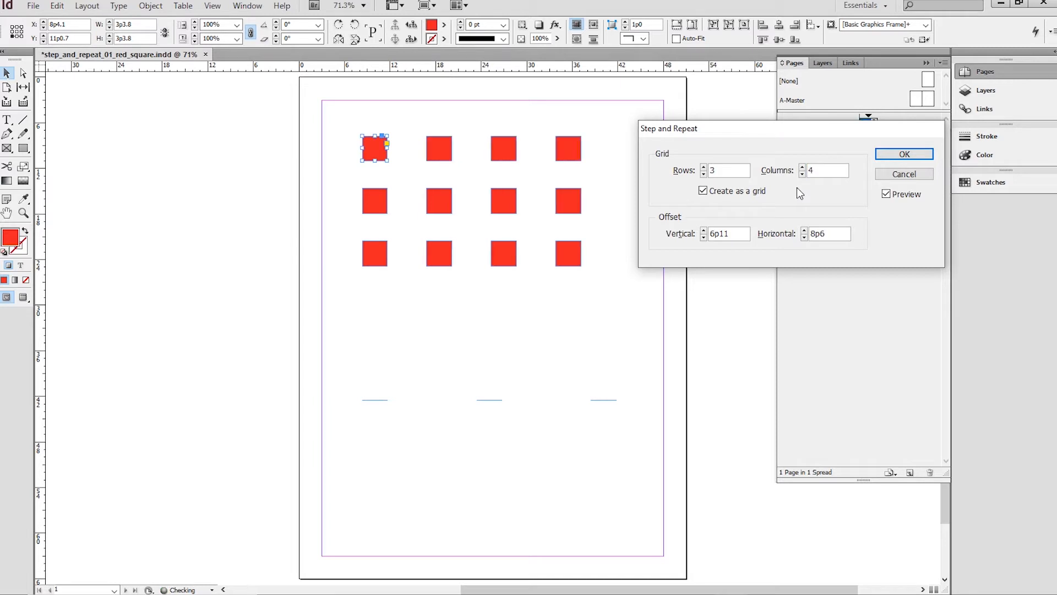
pyautogui.click(890, 154)
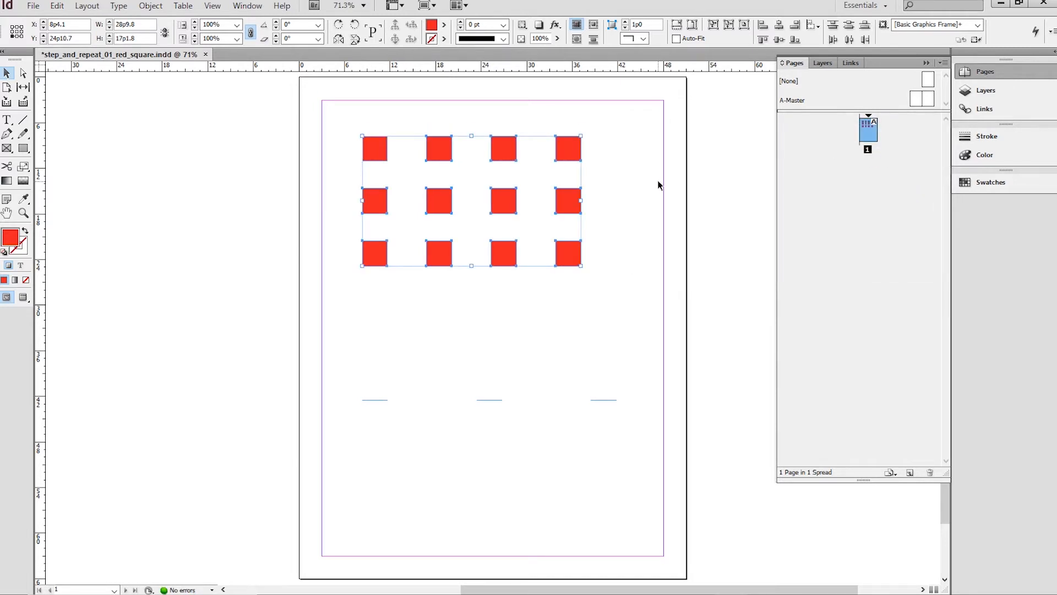
# Open the document step_and_repeat_02_image_frame.indd.
pyautogui.click(38, 7)
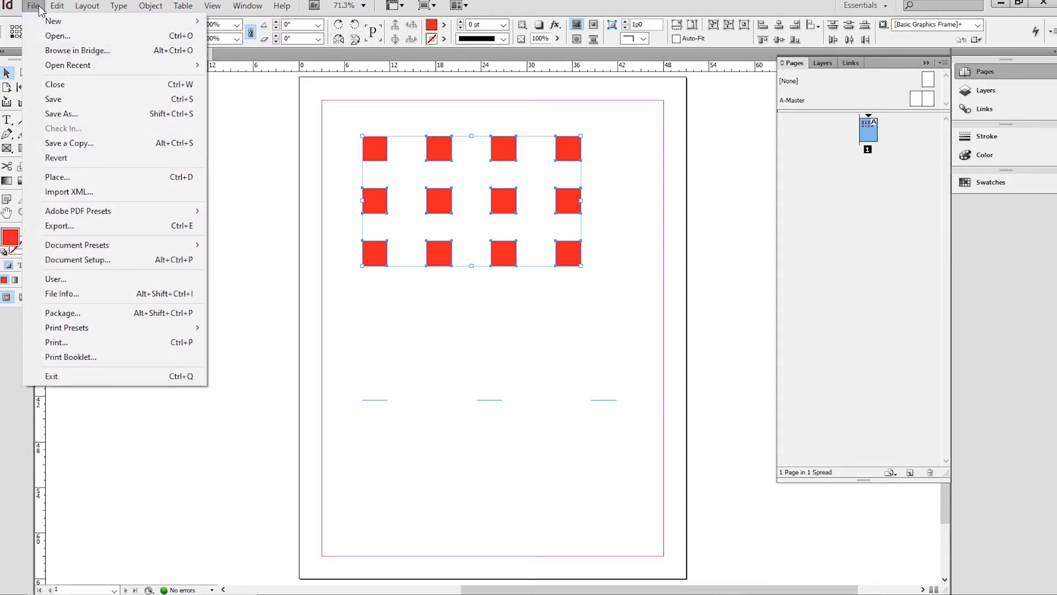
pyautogui.moveTo(44, 25)
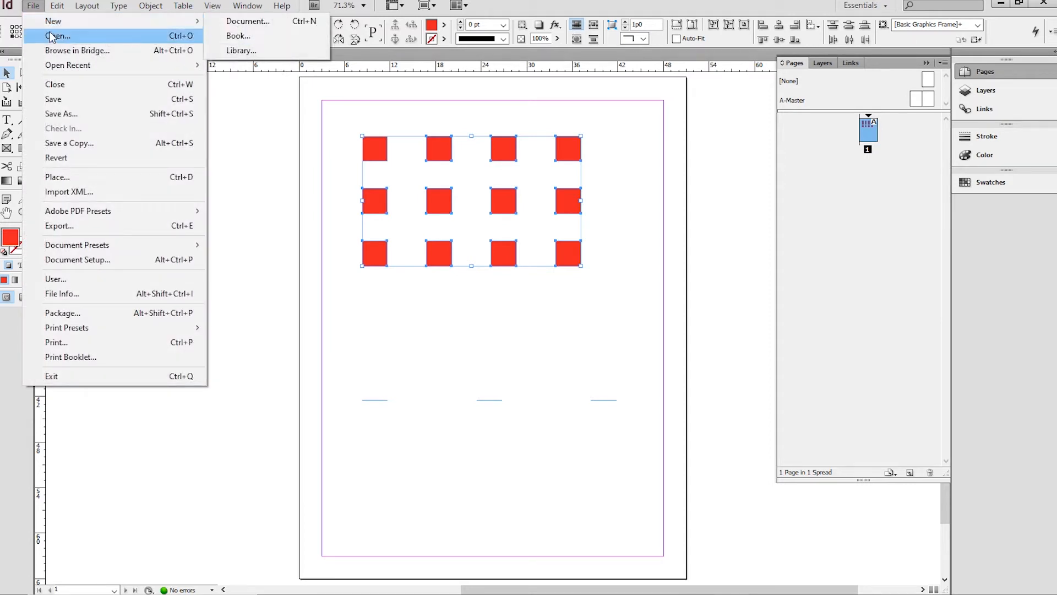
pyautogui.click(51, 35)
pyautogui.click(450, 188)
pyautogui.click(681, 365)
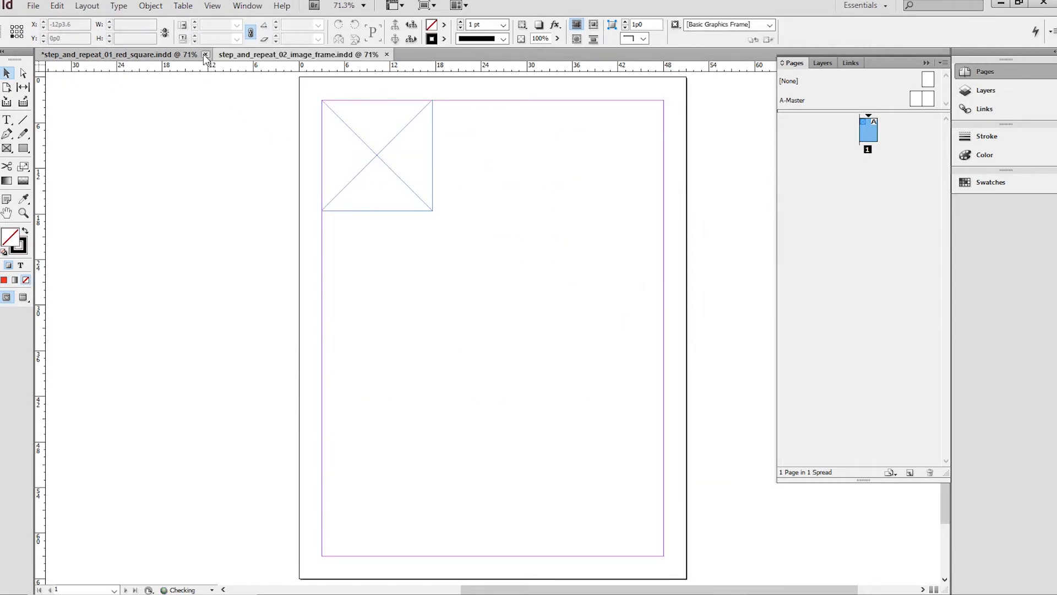
# Place duck.jpg into the empty image frame and turn on Auto-Fit for it.
pyautogui.click(378, 155)
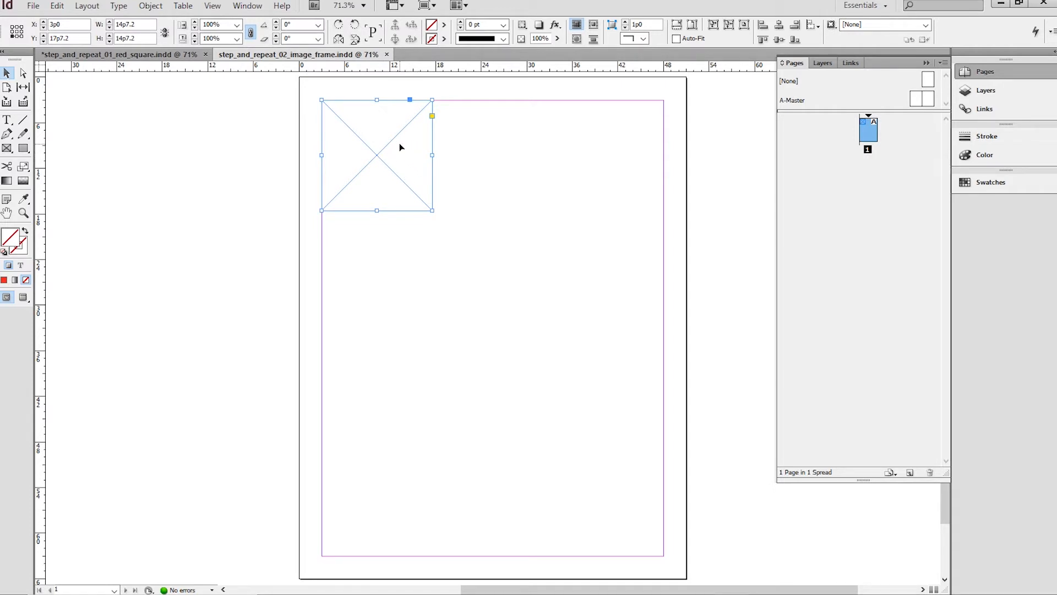
pyautogui.hotkey('ctrl', 'd')
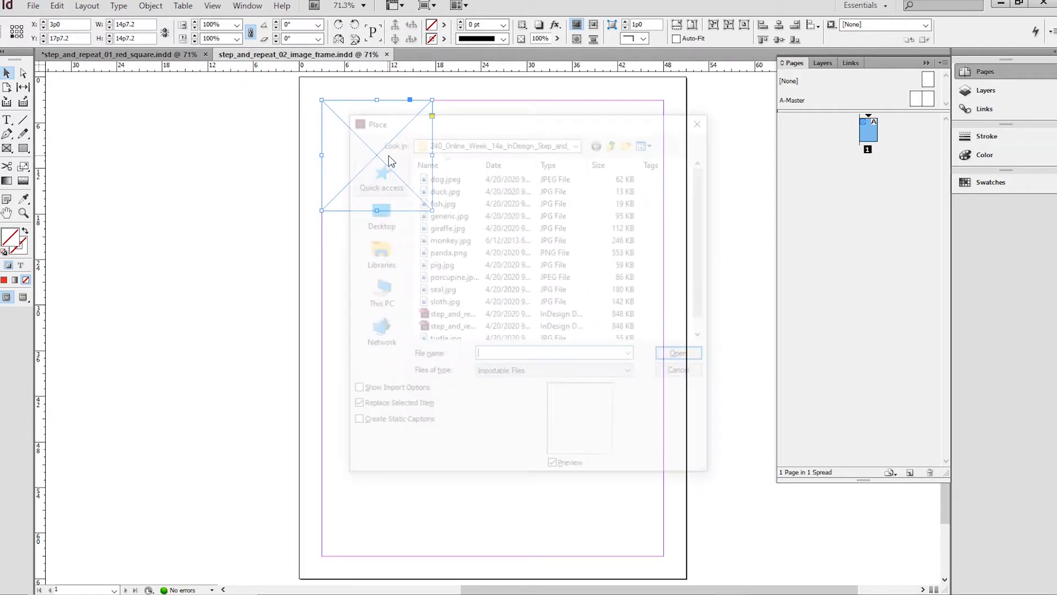
pyautogui.click(442, 188)
pyautogui.click(685, 355)
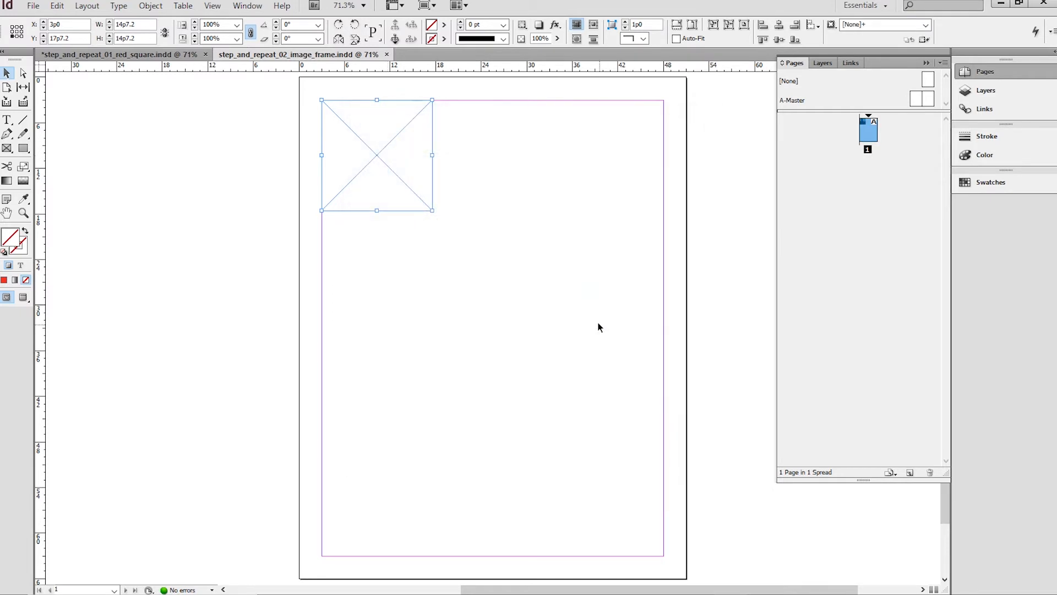
pyautogui.click(676, 25)
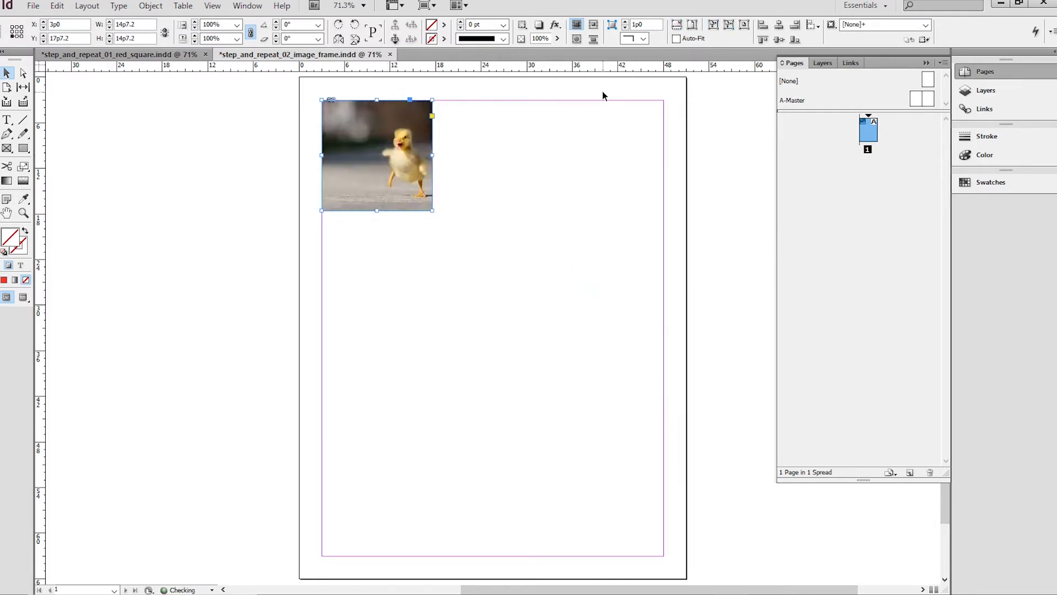
# Undo the Auto-Fit and the duck image placement, and discard the loaded place cursor.
pyautogui.hotkey('ctrl', 'z')
pyautogui.hotkey('ctrl', 'z')
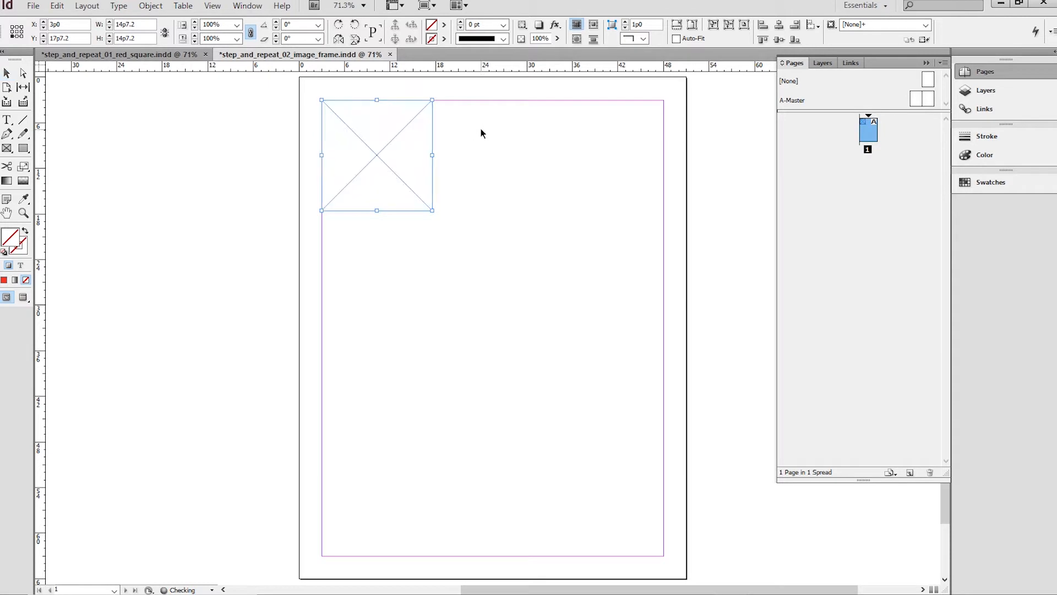
pyautogui.press('Escape')
# Start Step and Repeat on the empty image frame and raise the vertical offset to 15p3.
pyautogui.click(58, 7)
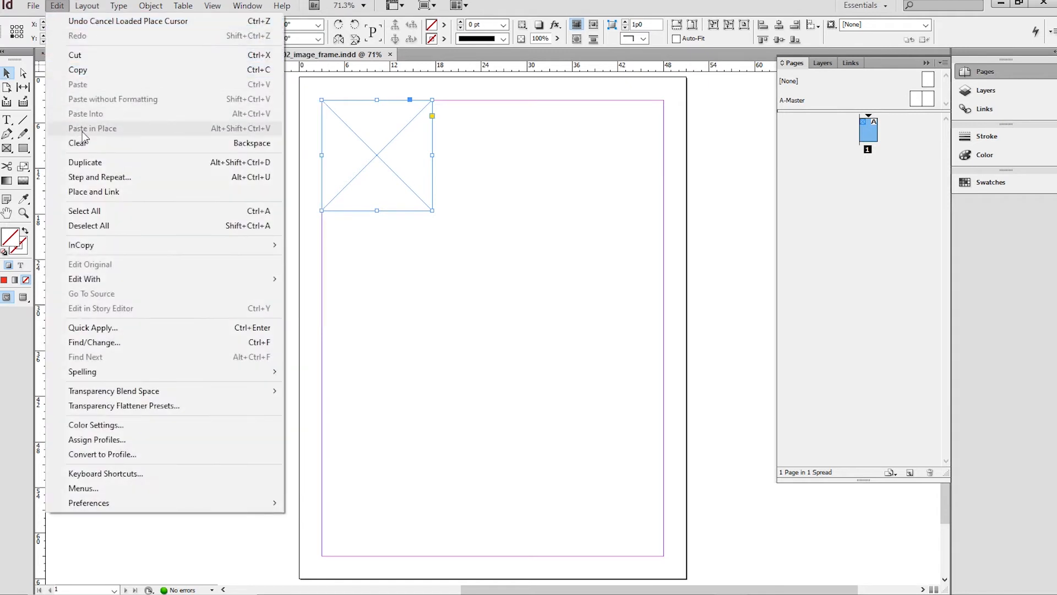
pyautogui.click(95, 176)
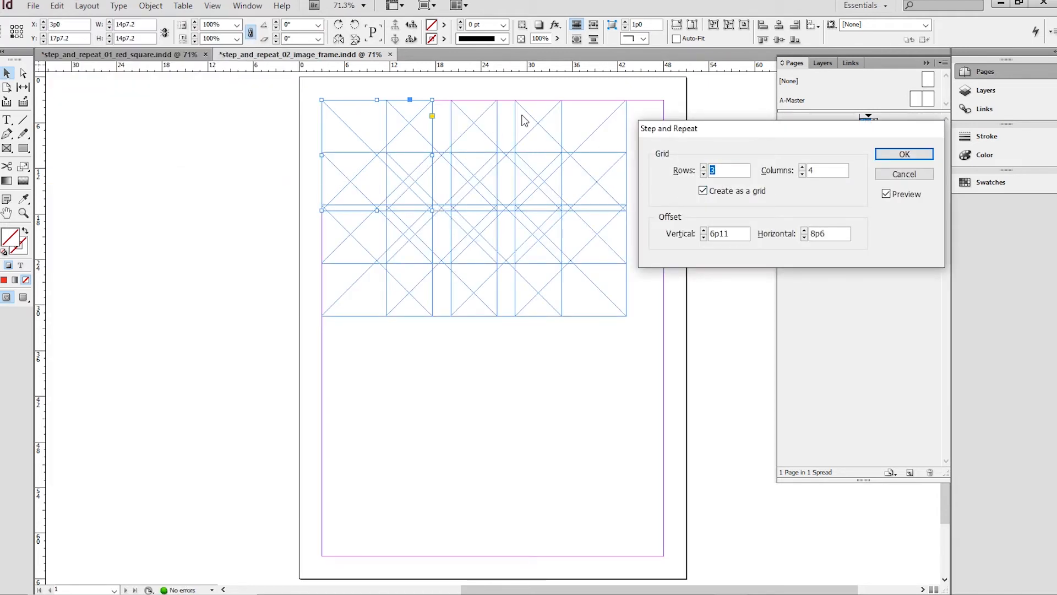
pyautogui.moveTo(737, 131); pyautogui.dragTo(791, 104)
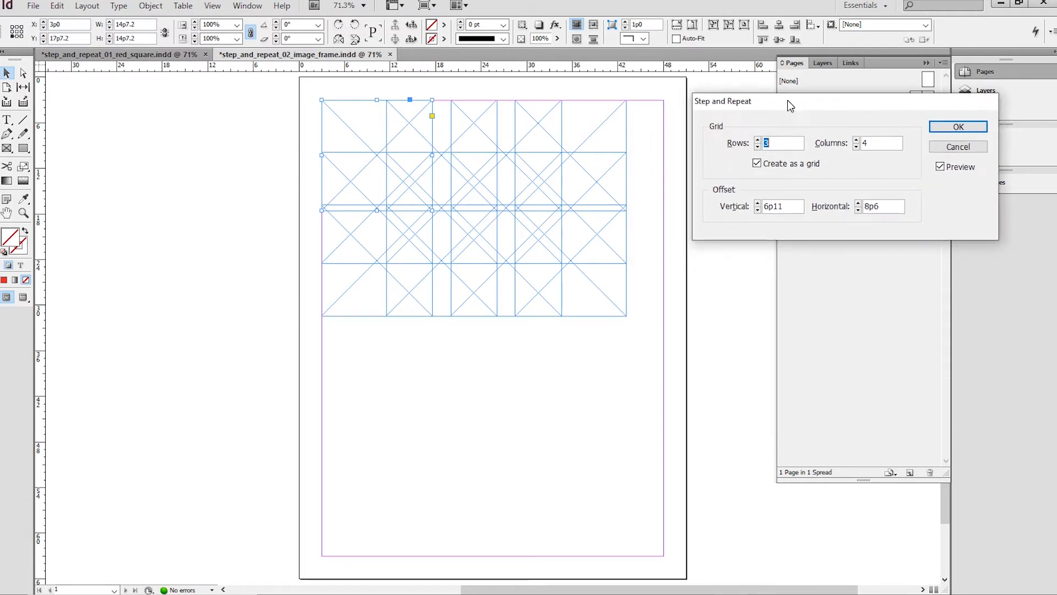
pyautogui.moveTo(767, 206); pyautogui.dragTo(755, 201)
pyautogui.write('7p9')
pyautogui.click(758, 203)
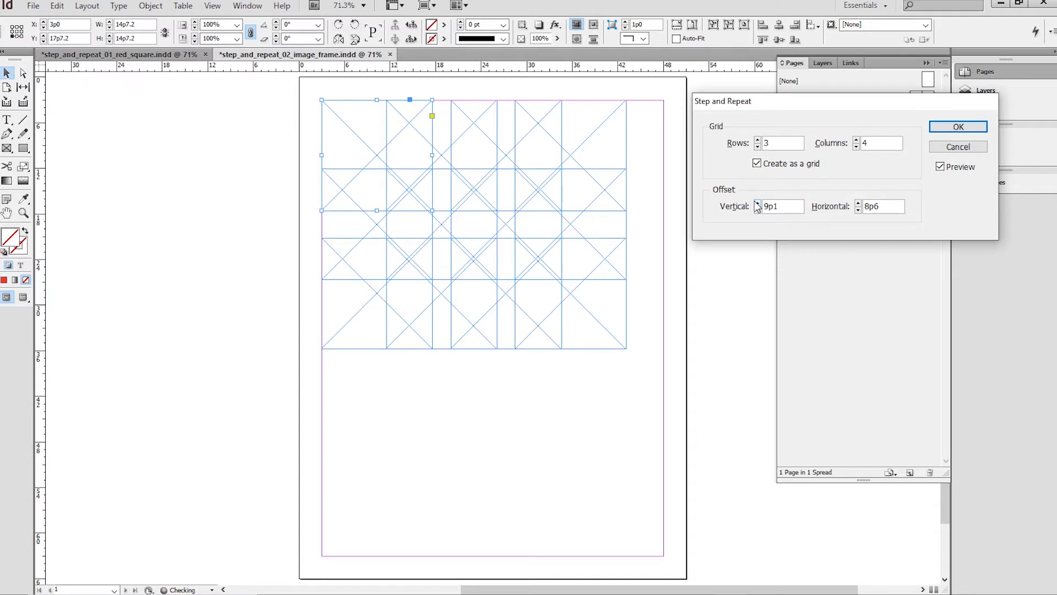
pyautogui.click(758, 203)
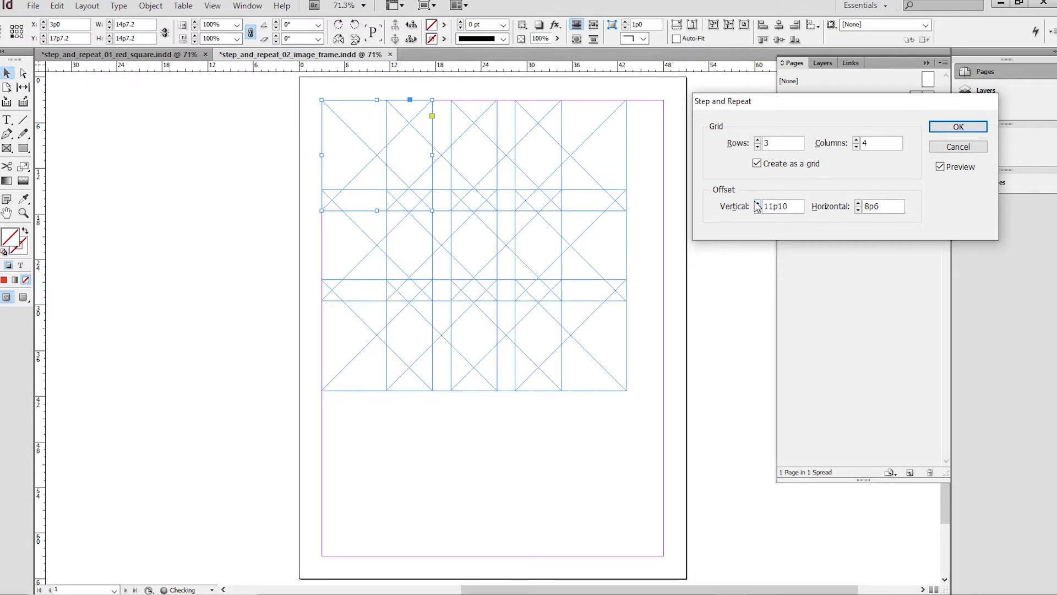
pyautogui.click(758, 203)
pyautogui.click(757, 203)
pyautogui.click(757, 203)
pyautogui.click(758, 203)
pyautogui.click(758, 203)
pyautogui.click(758, 203)
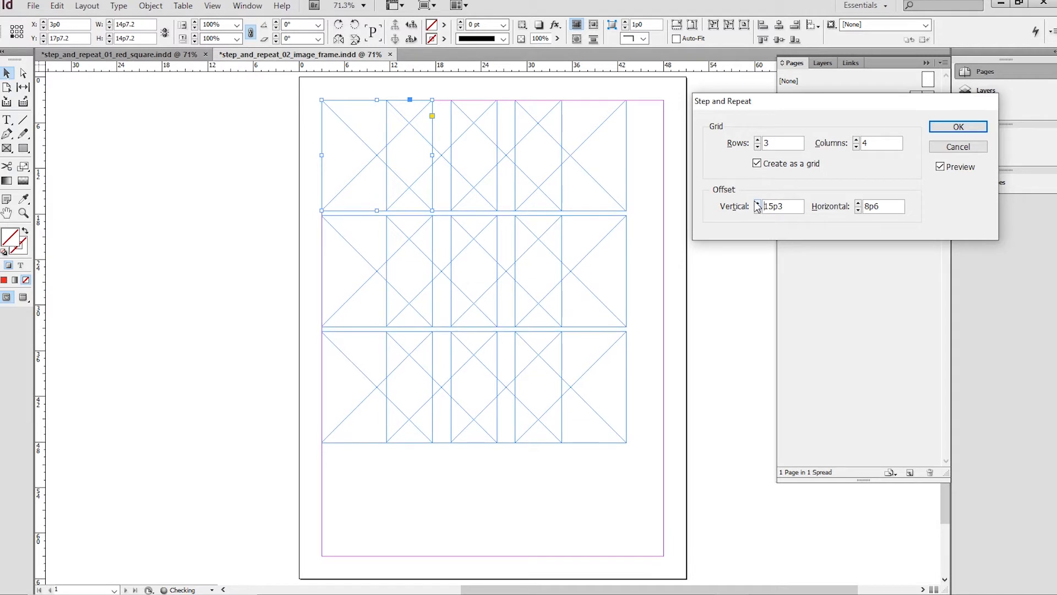
# Raise the horizontal offset of the repeated image frames to 15p1.
pyautogui.doubleClick(866, 207)
pyautogui.press('Up')
pyautogui.press('Up')
pyautogui.press('Up')
pyautogui.press('Up')
pyautogui.press('Up')
pyautogui.press('Up')
pyautogui.press('Up')
pyautogui.press('Up')
pyautogui.press('Up')
pyautogui.press('Up')
pyautogui.press('Up')
pyautogui.press('Up')
pyautogui.press('Up')
pyautogui.press('Up')
pyautogui.press('Up')
pyautogui.press('Up')
pyautogui.press('Up')
pyautogui.press('Up')
pyautogui.press('Up')
pyautogui.press('Up')
pyautogui.press('Up')
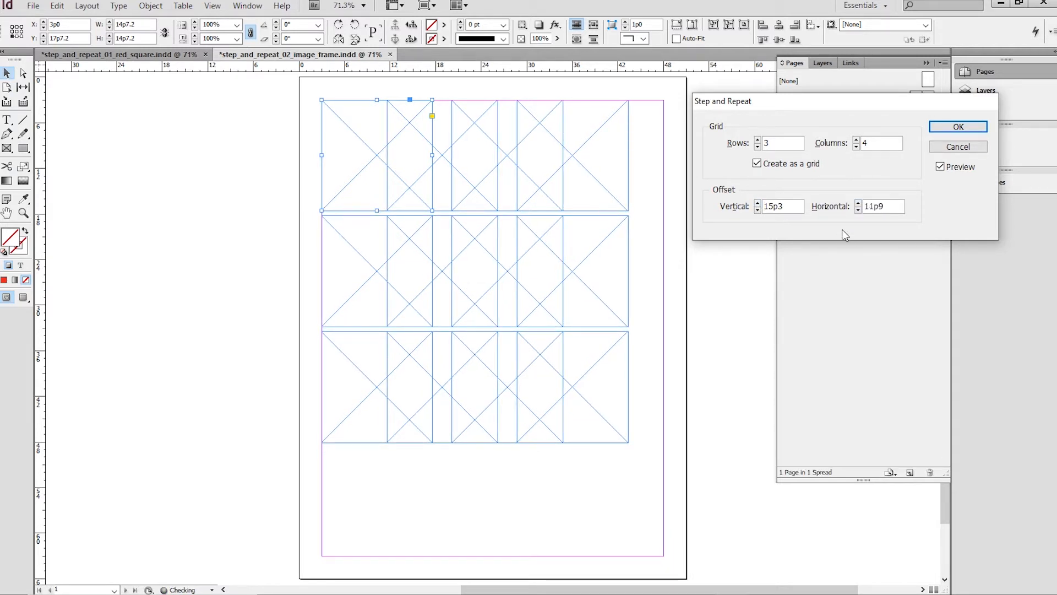
pyautogui.press('Up')
pyautogui.press('Up')
pyautogui.press('Up')
pyautogui.press('Up')
pyautogui.press('Up')
pyautogui.press('Up')
pyautogui.press('Up')
pyautogui.press('Up')
pyautogui.press('Up')
pyautogui.press('Up')
pyautogui.press('Up')
pyautogui.press('Up')
pyautogui.press('Up')
pyautogui.press('Up')
pyautogui.press('Up')
pyautogui.press('Up')
pyautogui.press('Up')
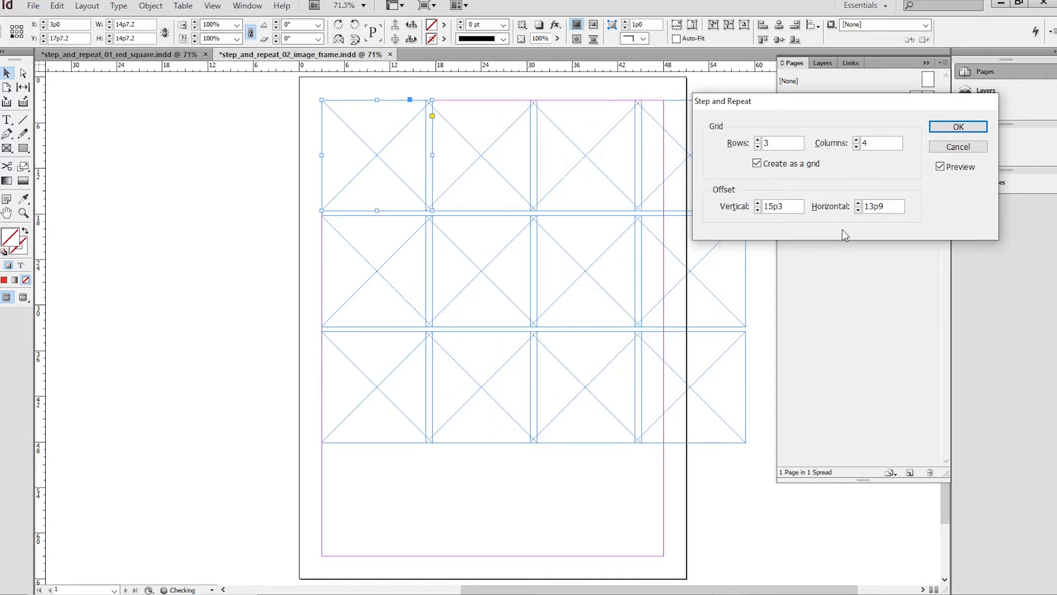
pyautogui.press('Up')
pyautogui.press('Up')
pyautogui.press('Up')
pyautogui.press('Up')
pyautogui.press('Up')
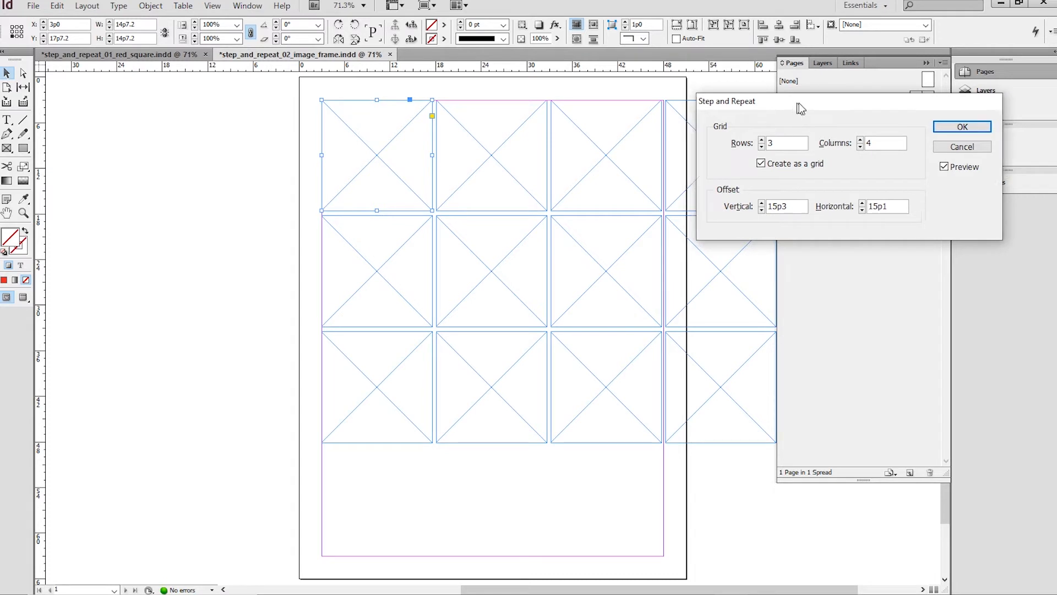
# Reduce the grid to 3 columns and create the repeated image frames.
pyautogui.moveTo(802, 102); pyautogui.dragTo(868, 101)
pyautogui.click(921, 146)
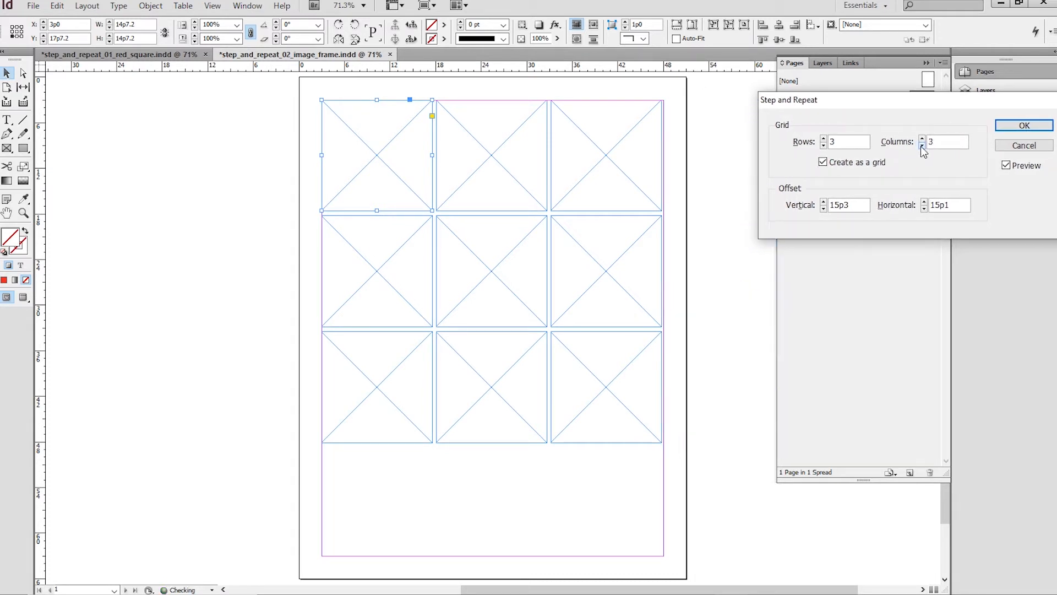
pyautogui.click(1008, 126)
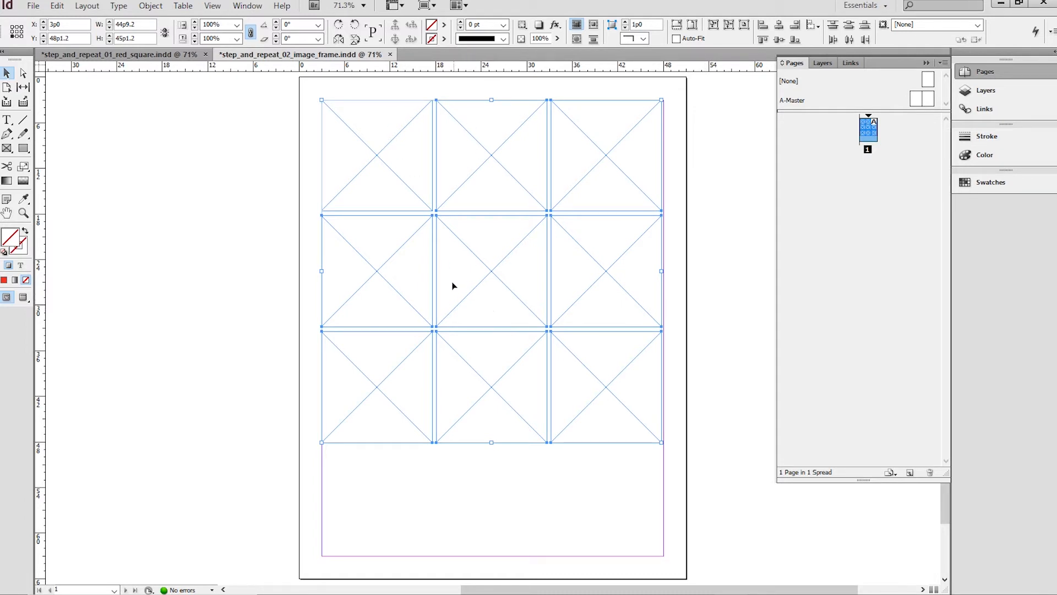
# Start placing images with the first frame of the grid selected, and select the files from dog.jpeg through sloth.jpg as one range.
pyautogui.click(333, 157)
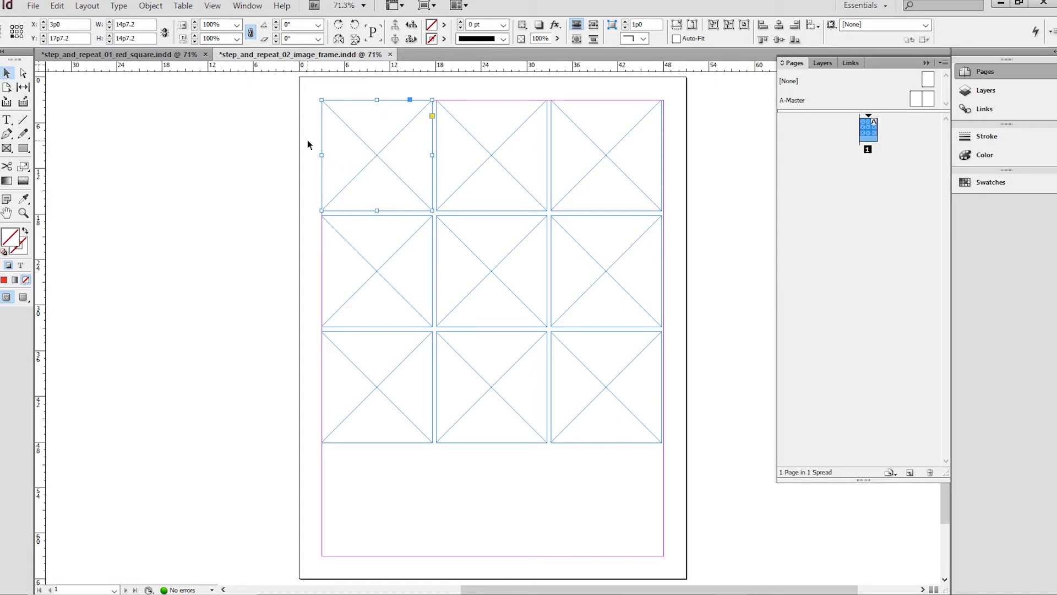
pyautogui.hotkey('ctrl', 'd')
pyautogui.click(441, 176)
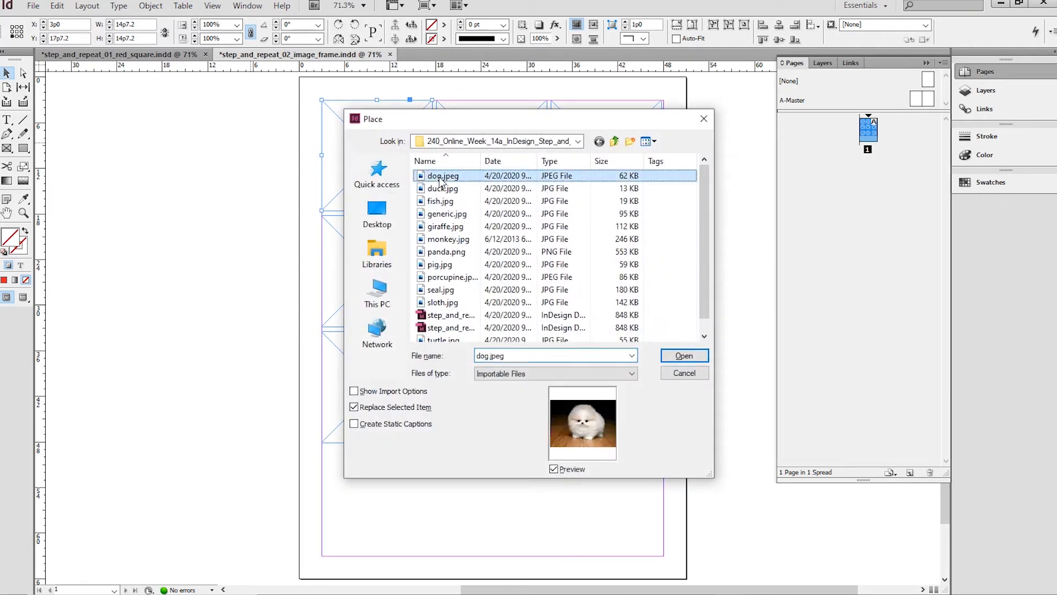
pyautogui.click(442, 188)
pyautogui.click(442, 177)
pyautogui.keyDown('shift'); pyautogui.click(437, 303); pyautogui.keyUp('shift')
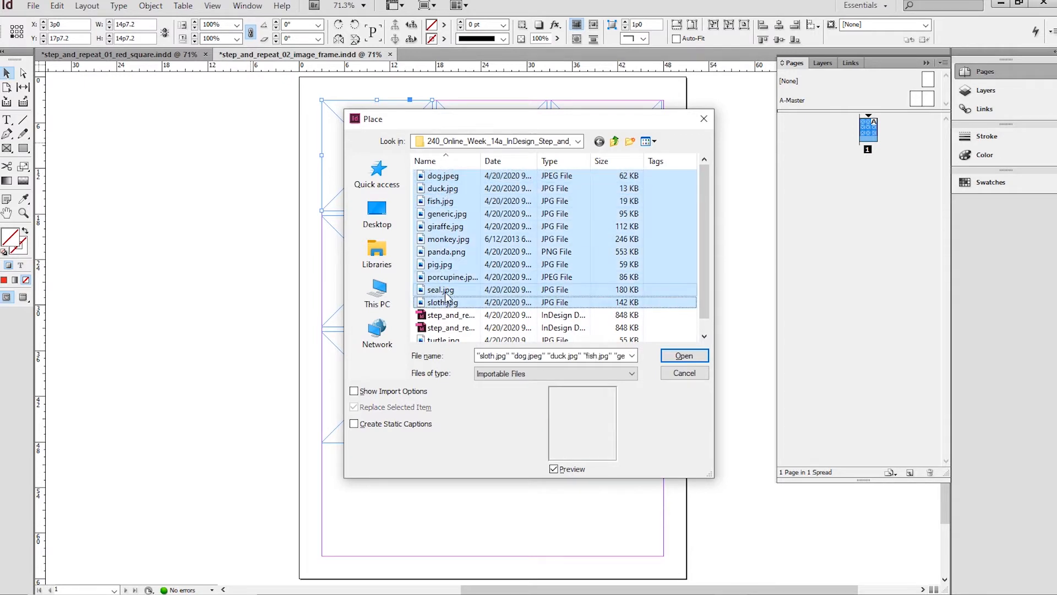
# Restart the file selection from dog.jpeg and add the other image files one by one, including turtle.jpg, skipping the InDesign documents.
pyautogui.click(444, 188)
pyautogui.click(440, 175)
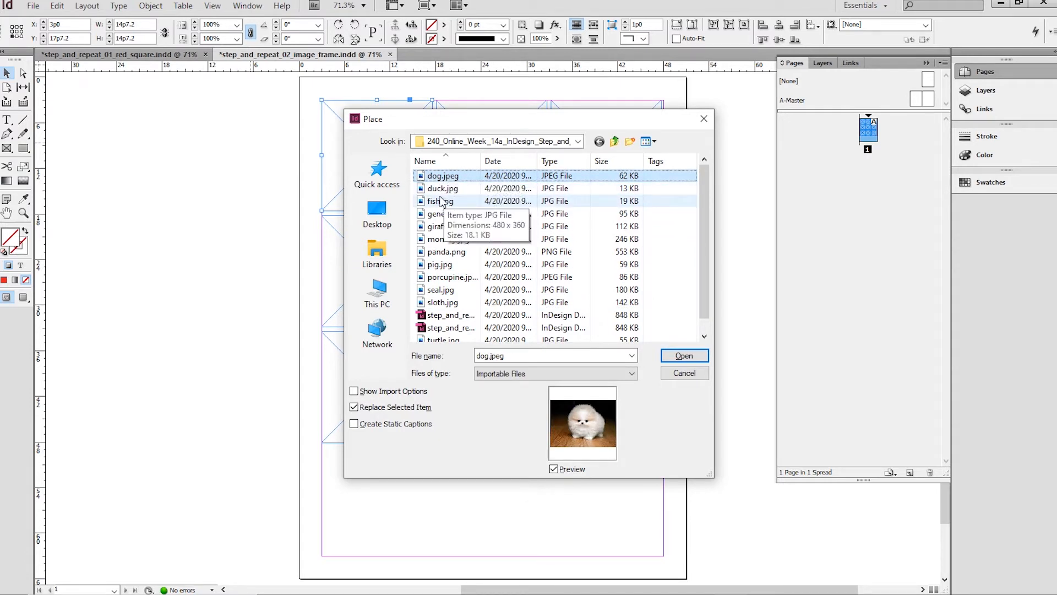
pyautogui.keyDown('ctrl'); pyautogui.click(440, 201); pyautogui.keyUp('ctrl')
pyautogui.keyDown('ctrl'); pyautogui.click(445, 226); pyautogui.keyUp('ctrl')
pyautogui.keyDown('ctrl'); pyautogui.click(444, 251); pyautogui.keyUp('ctrl')
pyautogui.keyDown('ctrl'); pyautogui.click(440, 264); pyautogui.keyUp('ctrl')
pyautogui.keyDown('ctrl'); pyautogui.click(449, 277); pyautogui.keyUp('ctrl')
pyautogui.keyDown('ctrl'); pyautogui.click(443, 302); pyautogui.keyUp('ctrl')
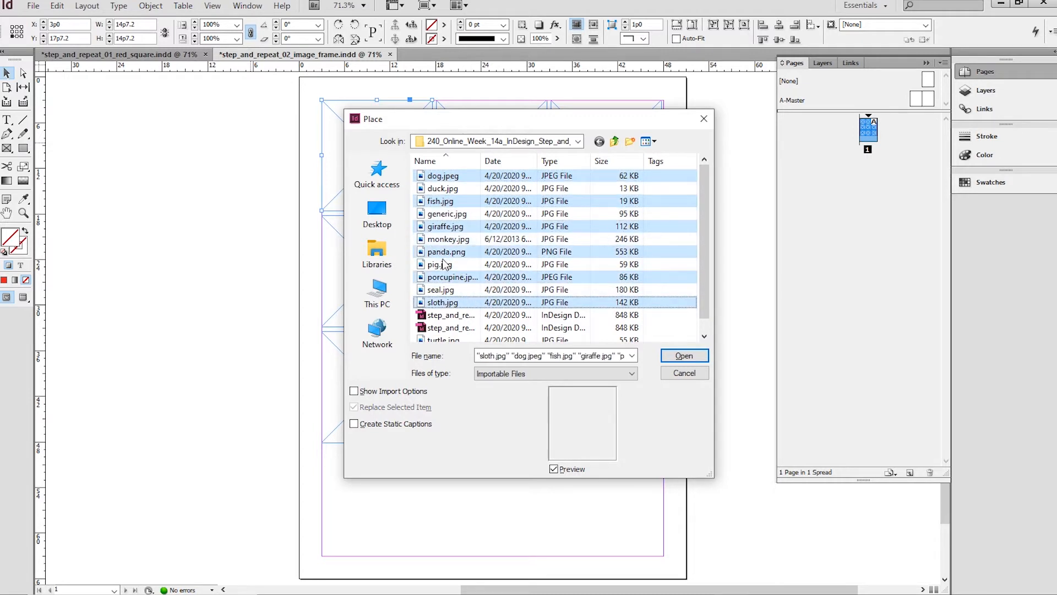
pyautogui.keyDown('ctrl'); pyautogui.click(440, 189); pyautogui.keyUp('ctrl')
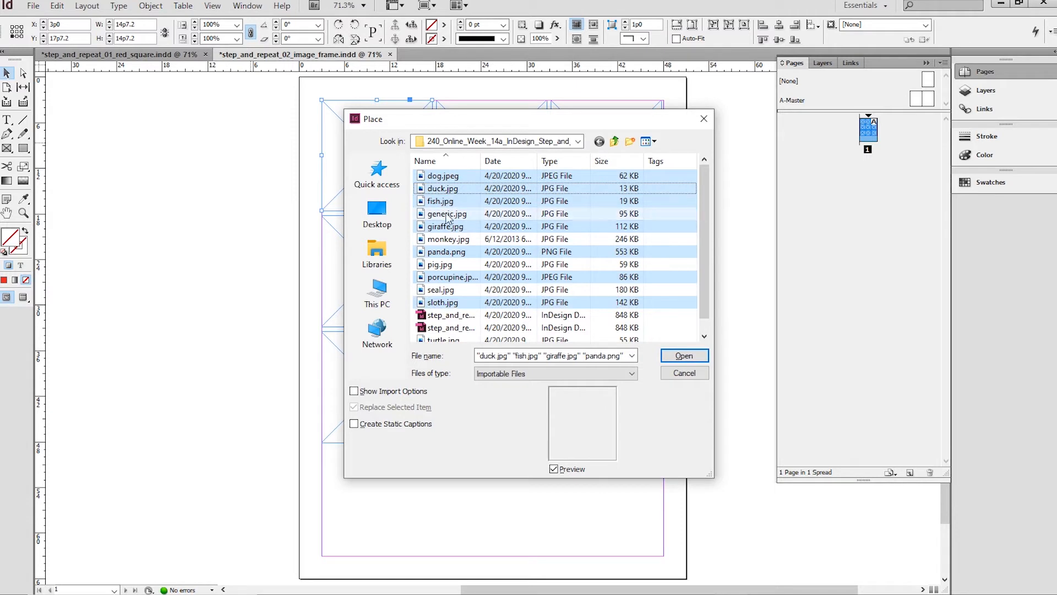
pyautogui.keyDown('ctrl'); pyautogui.click(446, 215); pyautogui.keyUp('ctrl')
pyautogui.keyDown('ctrl'); pyautogui.click(448, 239); pyautogui.keyUp('ctrl')
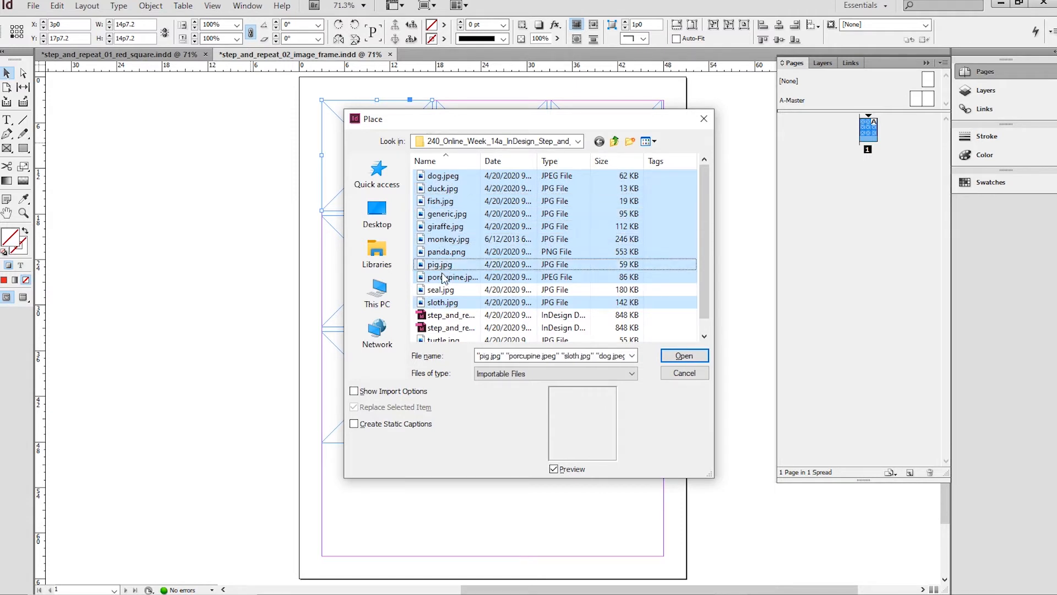
pyautogui.keyDown('ctrl'); pyautogui.click(441, 290); pyautogui.keyUp('ctrl')
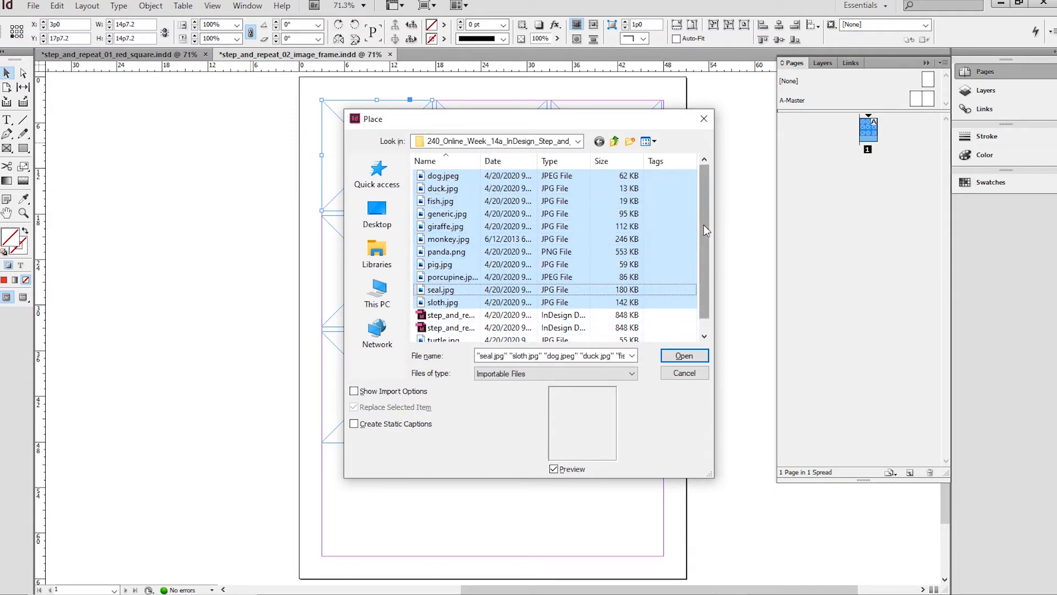
pyautogui.scroll(-1, 578, 275)
pyautogui.keyDown('ctrl'); pyautogui.click(451, 329); pyautogui.keyUp('ctrl')
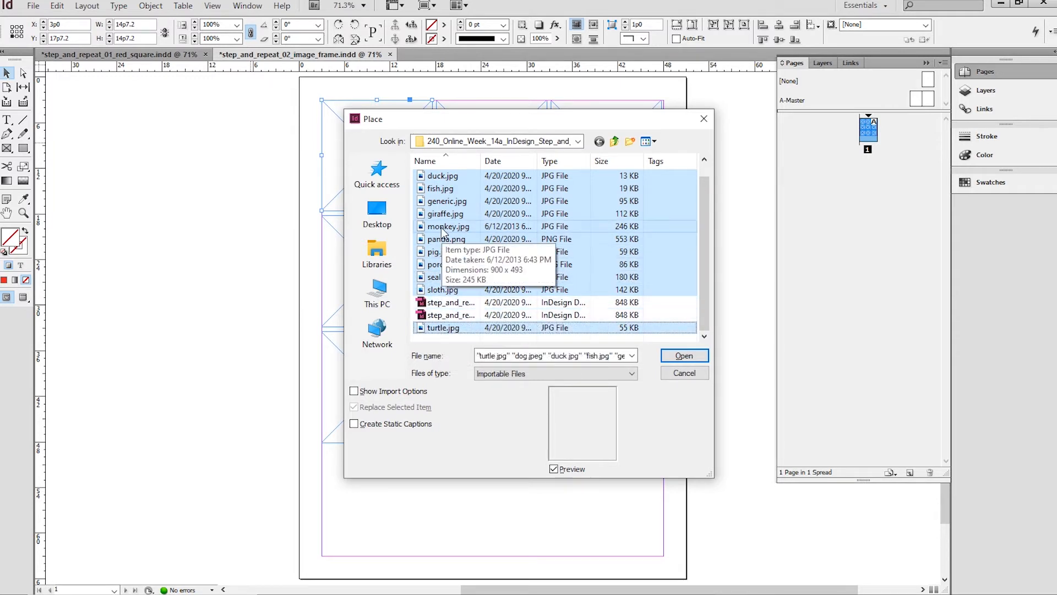
# Load the image files from duck.jpg through sloth.jpg plus turtle.jpg for placing, leaving out the InDesign documents.
pyautogui.click(443, 176)
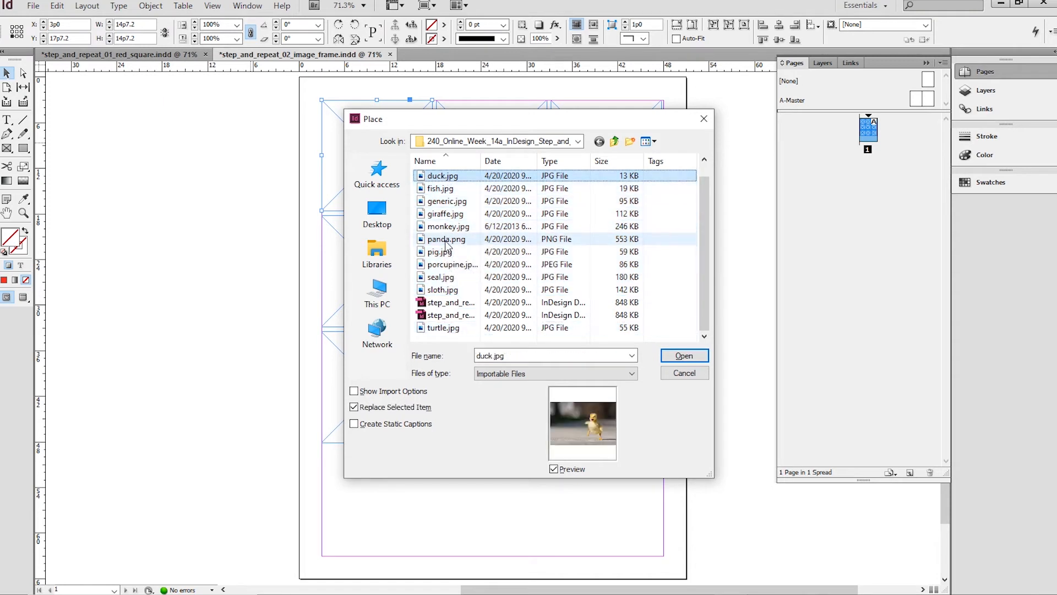
pyautogui.keyDown('shift'); pyautogui.click(442, 289); pyautogui.keyUp('shift')
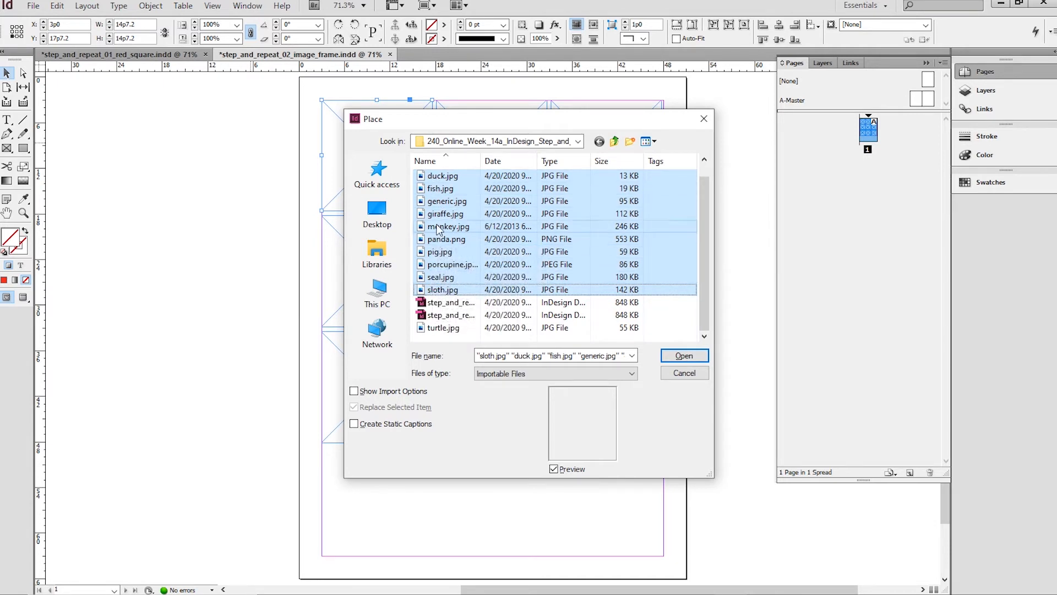
pyautogui.click(441, 188)
pyautogui.press('Up')
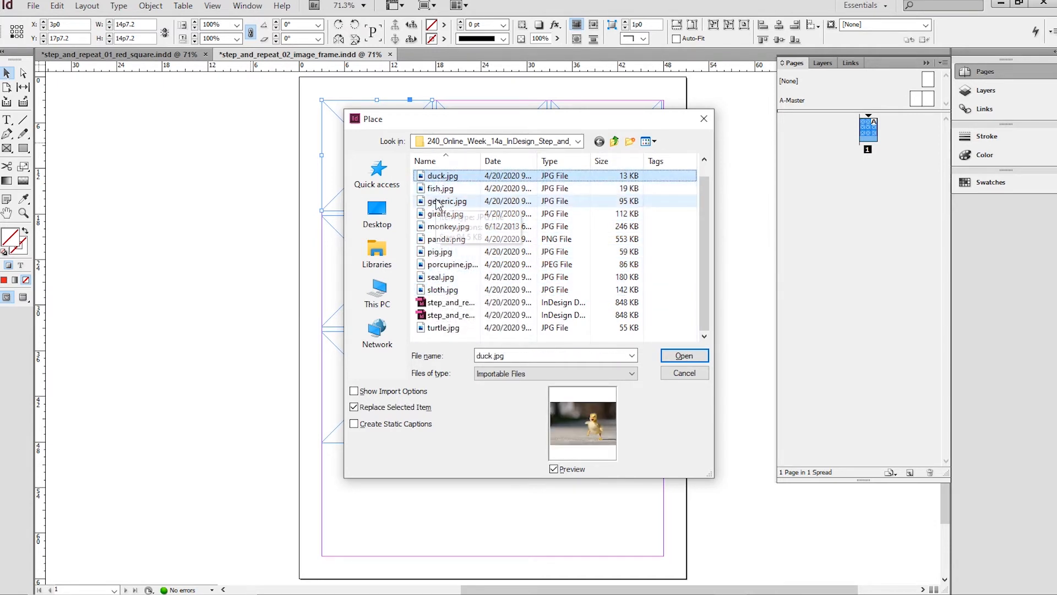
pyautogui.keyDown('ctrl'); pyautogui.click(440, 202); pyautogui.keyUp('ctrl')
pyautogui.keyDown('ctrl'); pyautogui.click(434, 227); pyautogui.keyUp('ctrl')
pyautogui.keyDown('ctrl'); pyautogui.click(438, 215); pyautogui.keyUp('ctrl')
pyautogui.keyDown('ctrl'); pyautogui.click(437, 188); pyautogui.keyUp('ctrl')
pyautogui.keyDown('ctrl'); pyautogui.click(435, 240); pyautogui.keyUp('ctrl')
pyautogui.keyDown('ctrl'); pyautogui.click(438, 252); pyautogui.keyUp('ctrl')
pyautogui.keyDown('ctrl'); pyautogui.click(437, 264); pyautogui.keyUp('ctrl')
pyautogui.keyDown('ctrl'); pyautogui.click(438, 277); pyautogui.keyUp('ctrl')
pyautogui.keyDown('ctrl'); pyautogui.click(438, 289); pyautogui.keyUp('ctrl')
pyautogui.keyDown('ctrl'); pyautogui.click(441, 328); pyautogui.keyUp('ctrl')
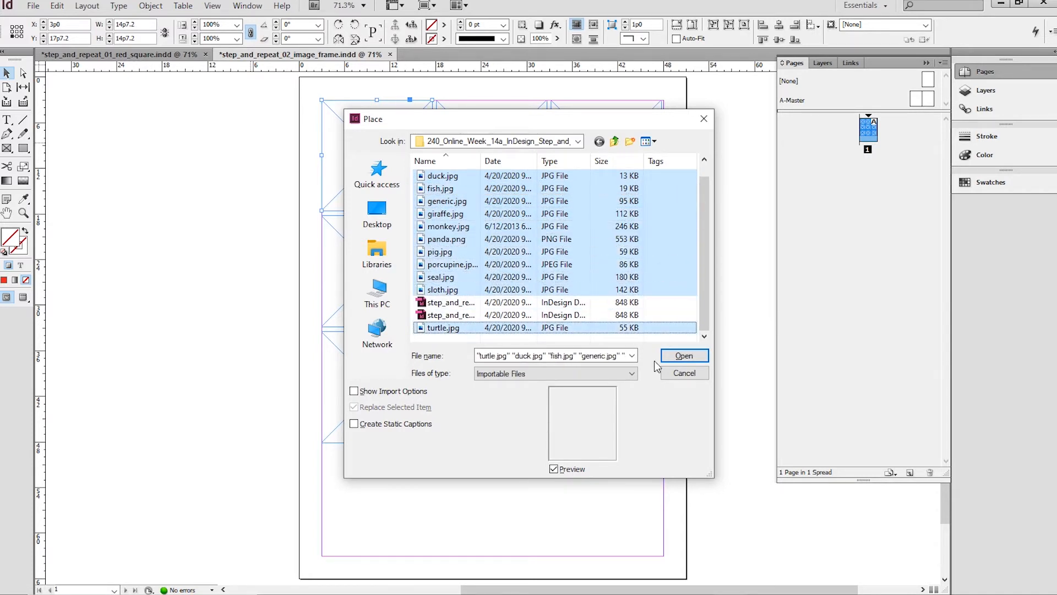
pyautogui.click(683, 356)
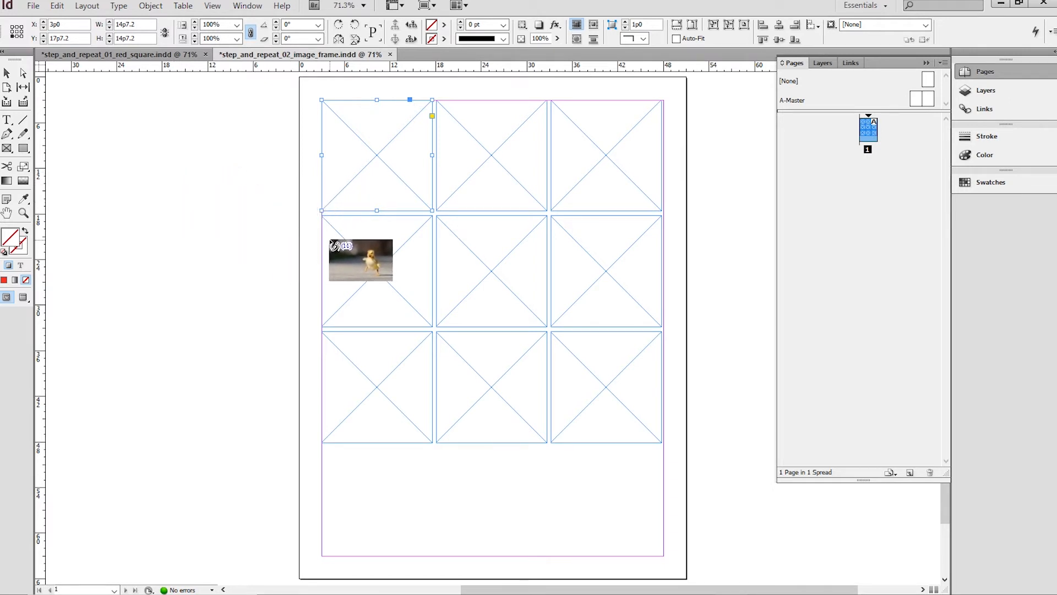
# Cycle through the loaded images in the place cursor to preview each one.
pyautogui.press('Right')
pyautogui.press('Right')
pyautogui.press('Right')
pyautogui.press('Right')
pyautogui.press('Right')
pyautogui.press('Right')
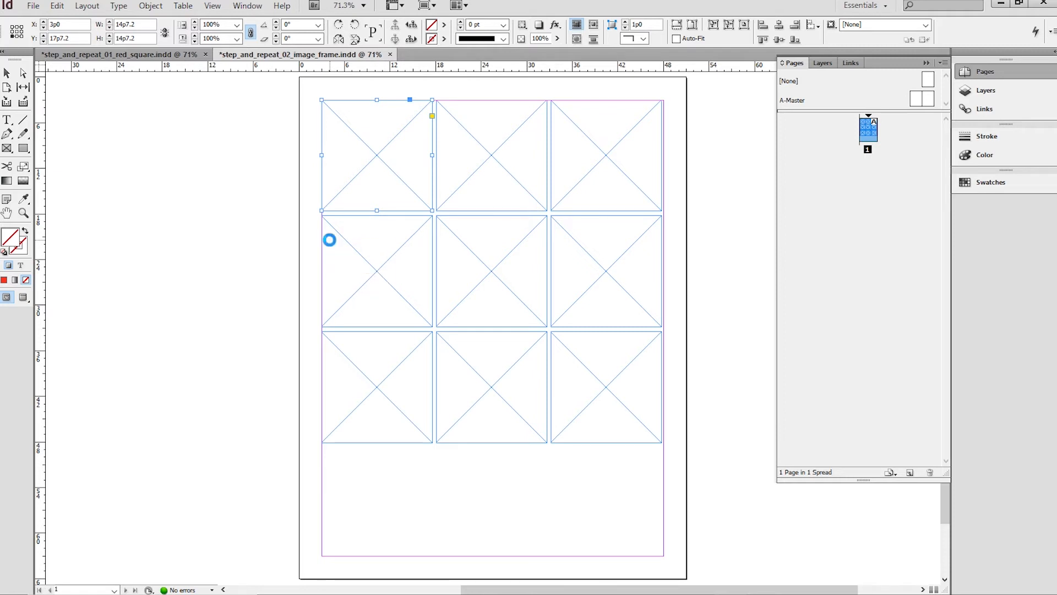
pyautogui.press('Right')
pyautogui.press('Right')
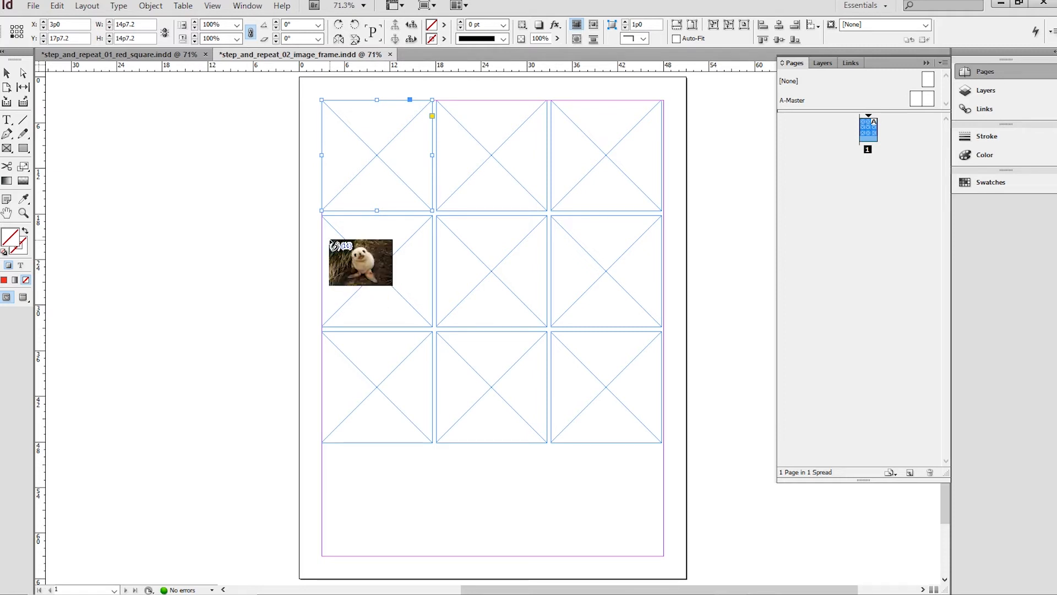
pyautogui.press('Right')
pyautogui.press('Right')
pyautogui.press('Right')
pyautogui.press('Right')
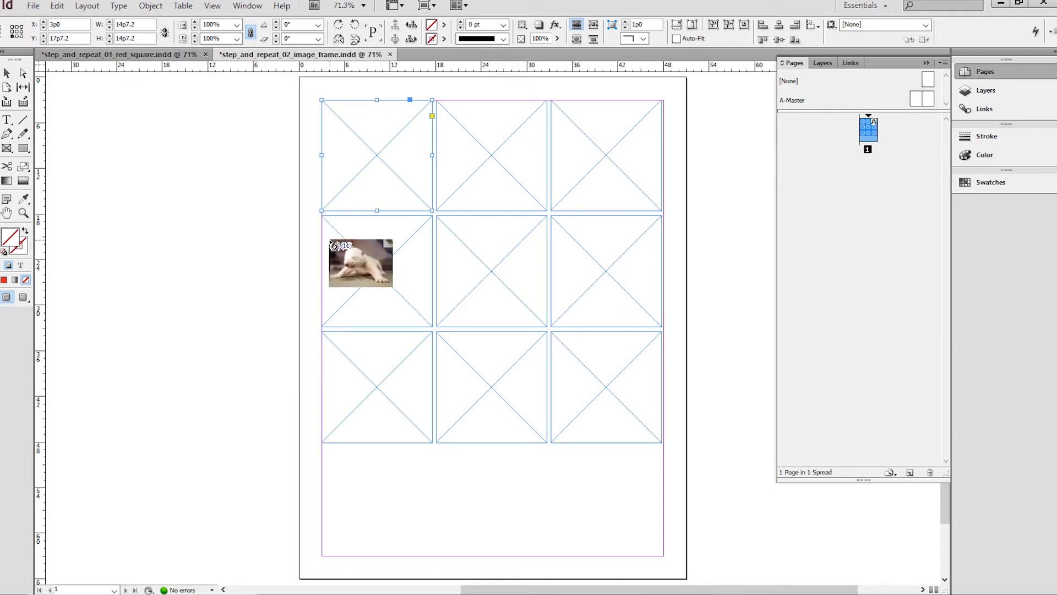
pyautogui.press('Right')
pyautogui.press('Right')
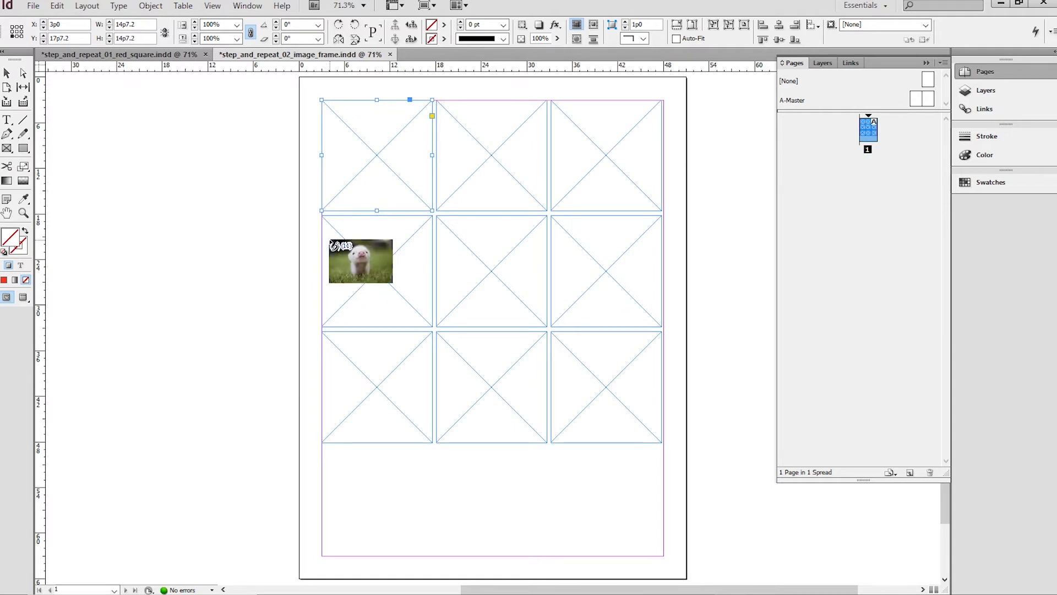
pyautogui.press('Right')
pyautogui.press('Right')
pyautogui.press('Right')
pyautogui.press('Right')
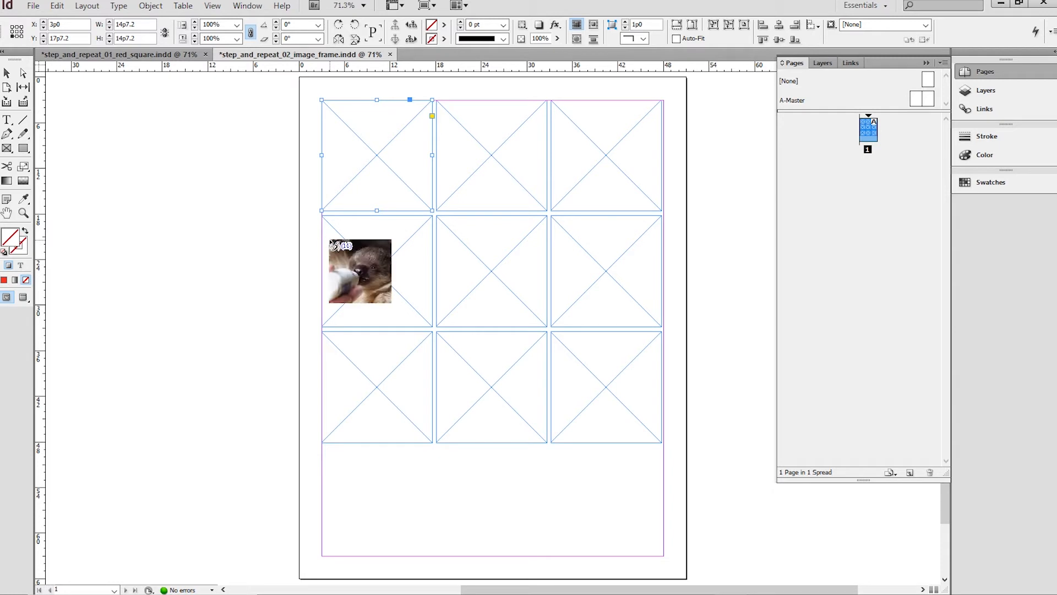
# Place the turtle image in the first frame of the top row and another loaded image in the middle frame.
pyautogui.press('Right')
pyautogui.press('Left')
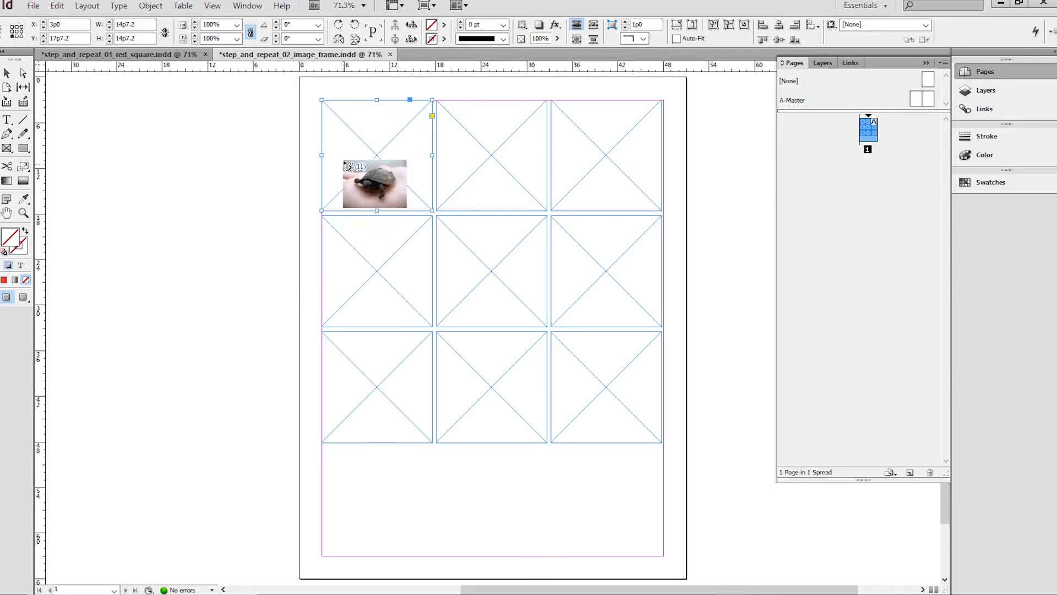
pyautogui.click(348, 141)
pyautogui.press('Right')
pyautogui.click(502, 160)
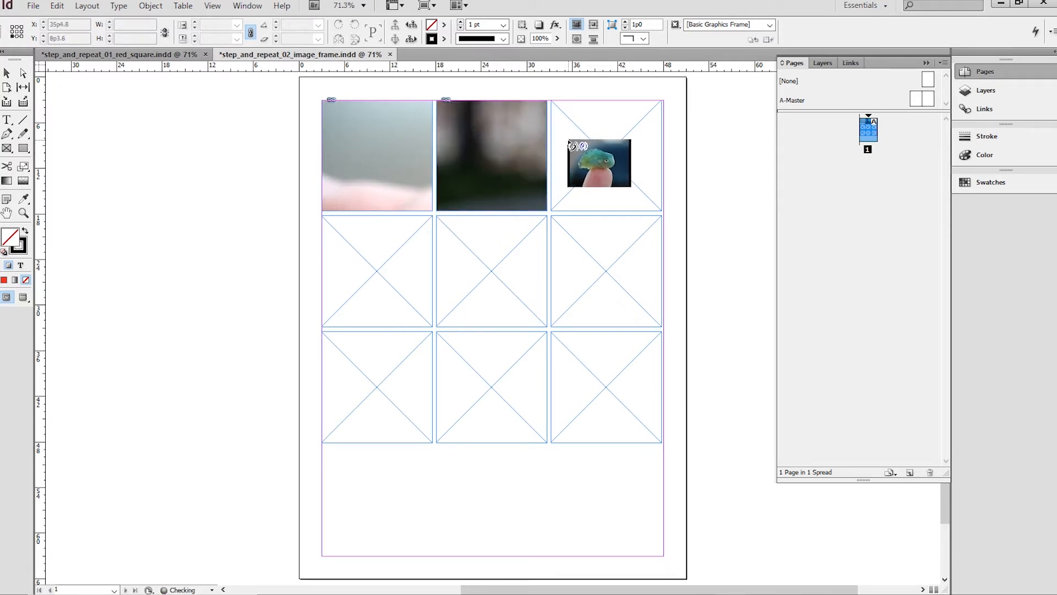
# Cycle through the remaining loaded images to find the giraffe image for the second row.
pyautogui.press('Right')
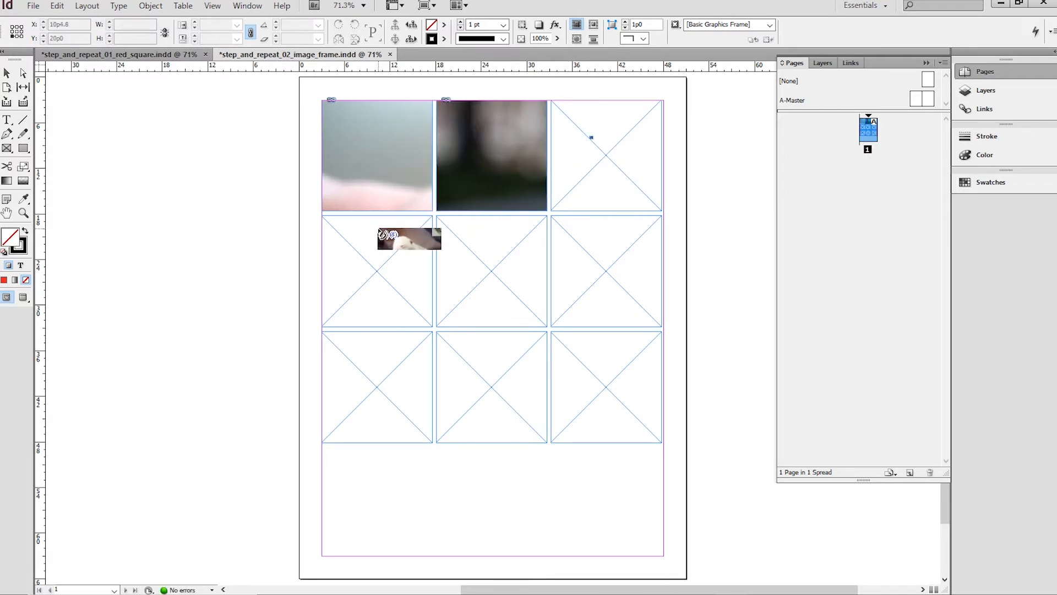
pyautogui.press('Right')
pyautogui.press('Right')
pyautogui.press('Right')
pyautogui.press('Right')
pyautogui.press('Right')
pyautogui.press('Right')
pyautogui.press('Right')
pyautogui.press('Right')
pyautogui.press('Right')
pyautogui.press('Right')
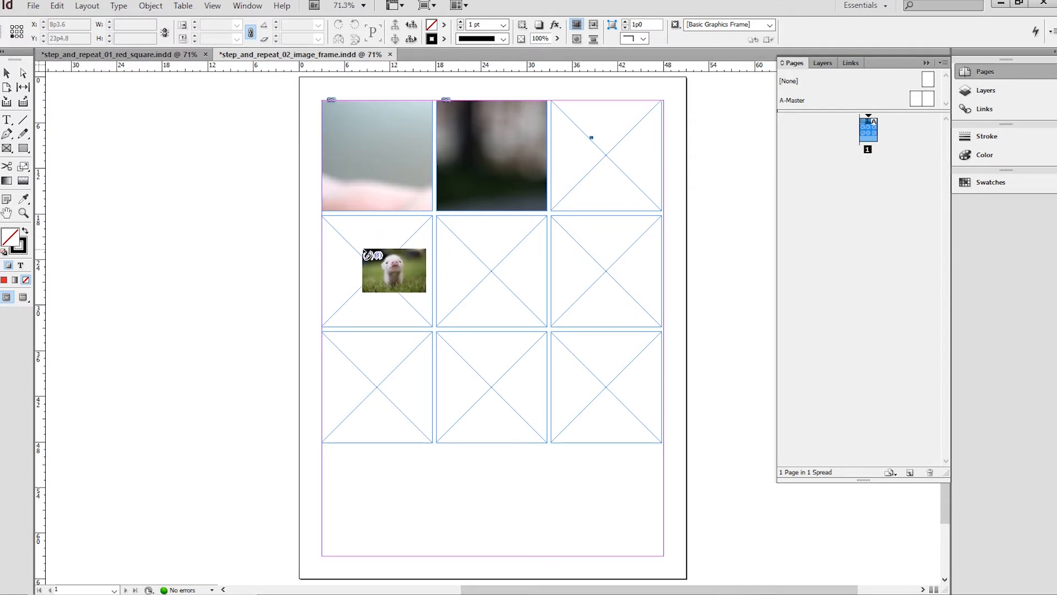
pyautogui.press('Right')
pyautogui.press('Right')
pyautogui.press('Right')
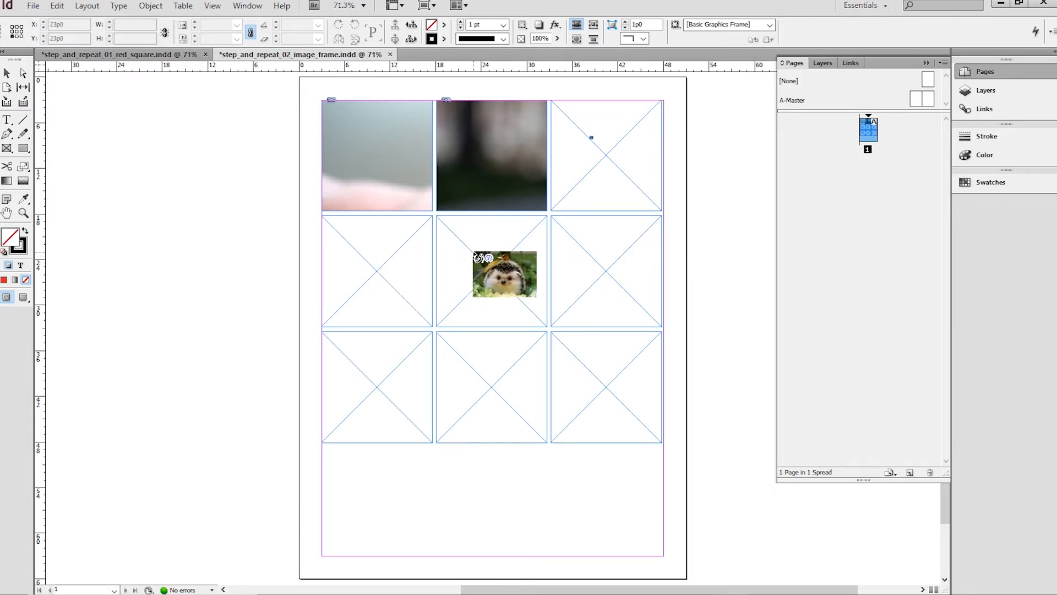
pyautogui.press('Right')
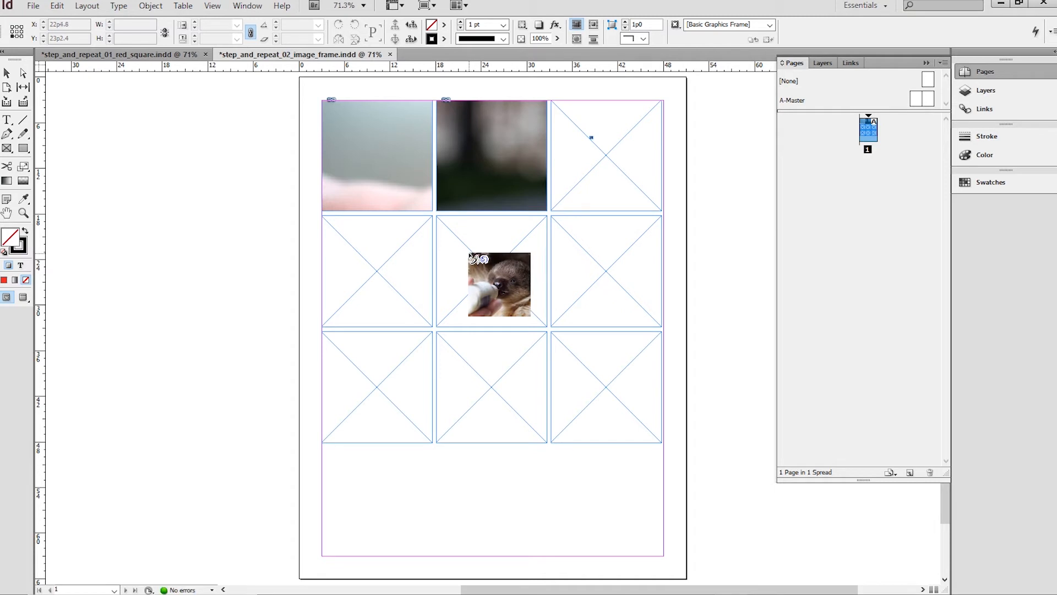
pyautogui.press('Right')
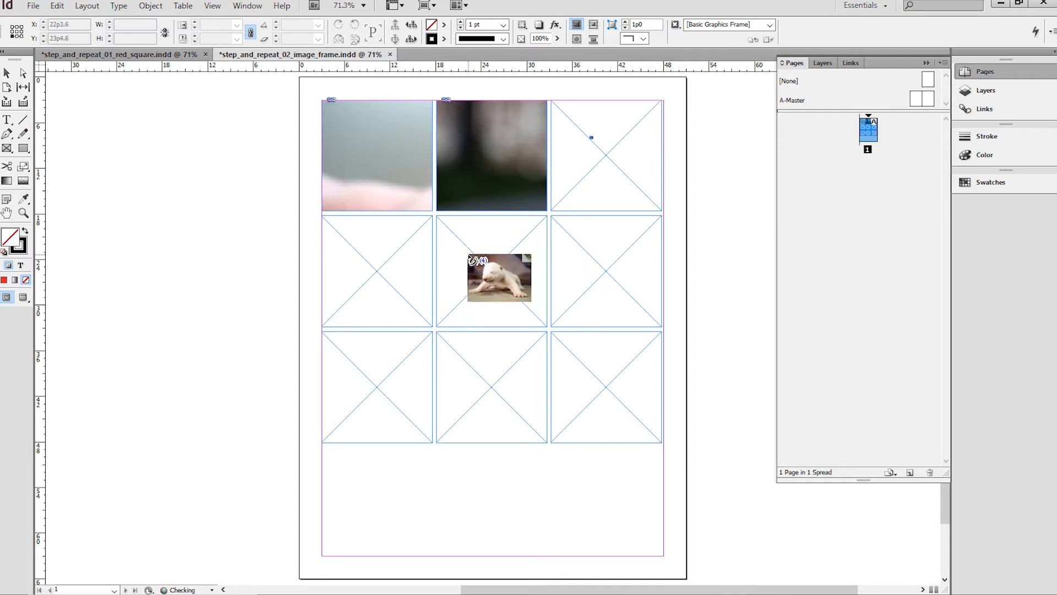
pyautogui.press('Right')
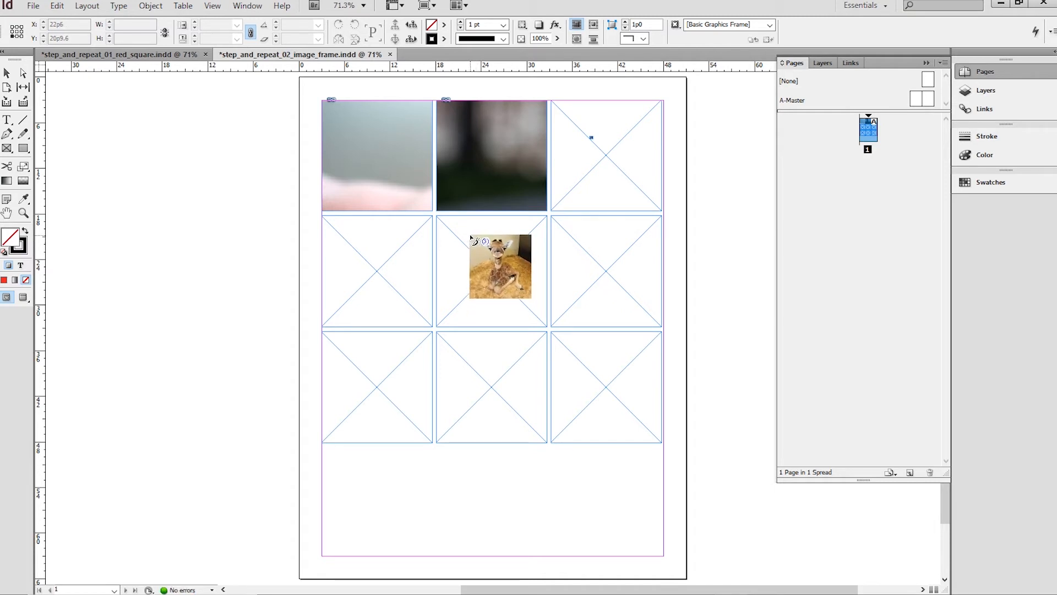
# Place the giraffe image in the middle frame of the second row and further loaded images in the frames on either side.
pyautogui.click(456, 238)
pyautogui.click(395, 256)
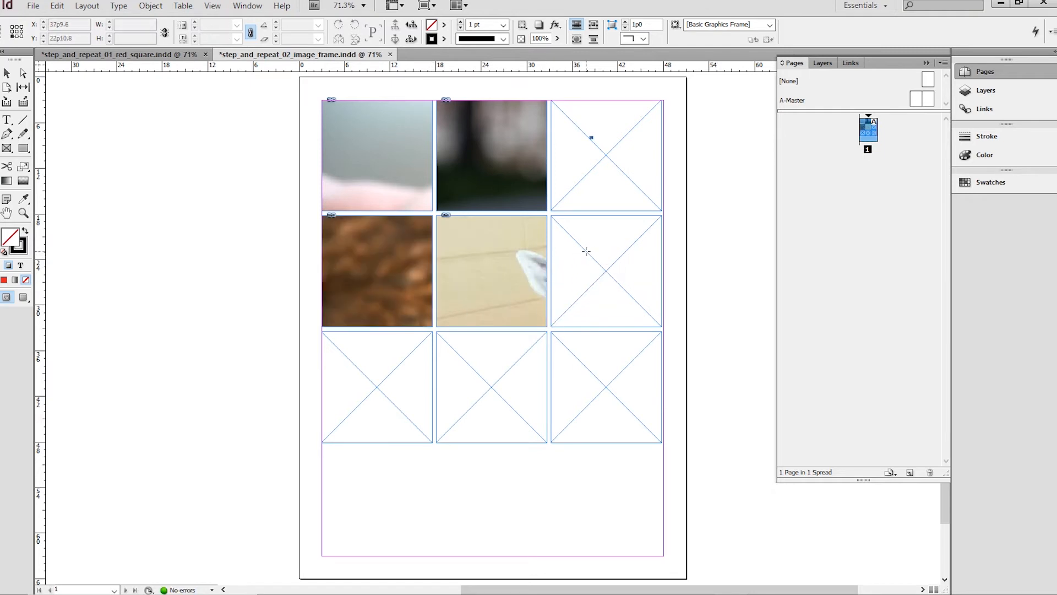
pyautogui.click(589, 257)
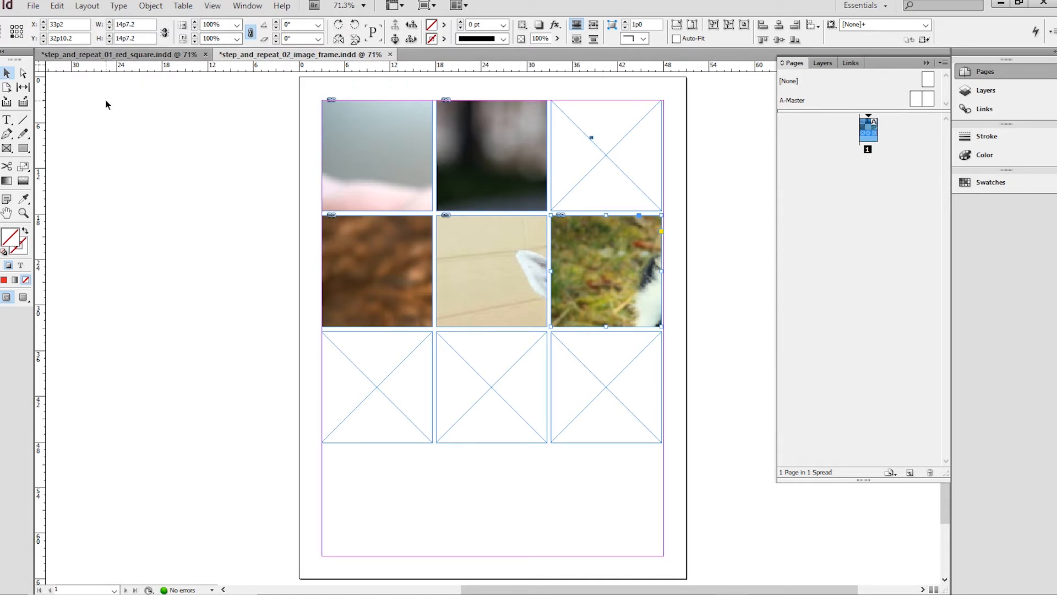
# Create a new one-page Letter print document with the default settings and 3p0 margins.
pyautogui.click(33, 6)
pyautogui.moveTo(62, 22)
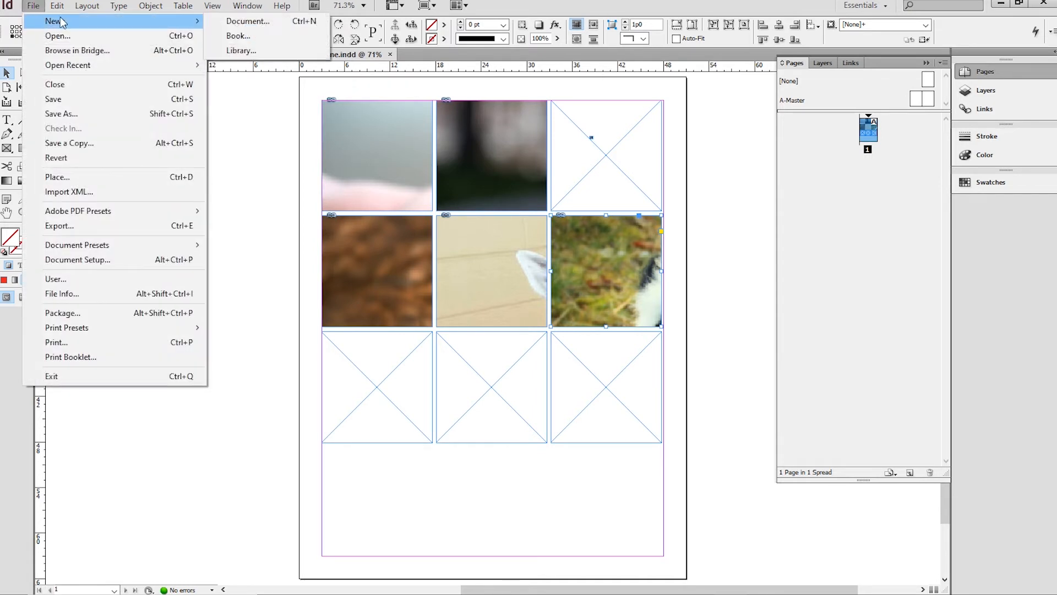
pyautogui.click(248, 20)
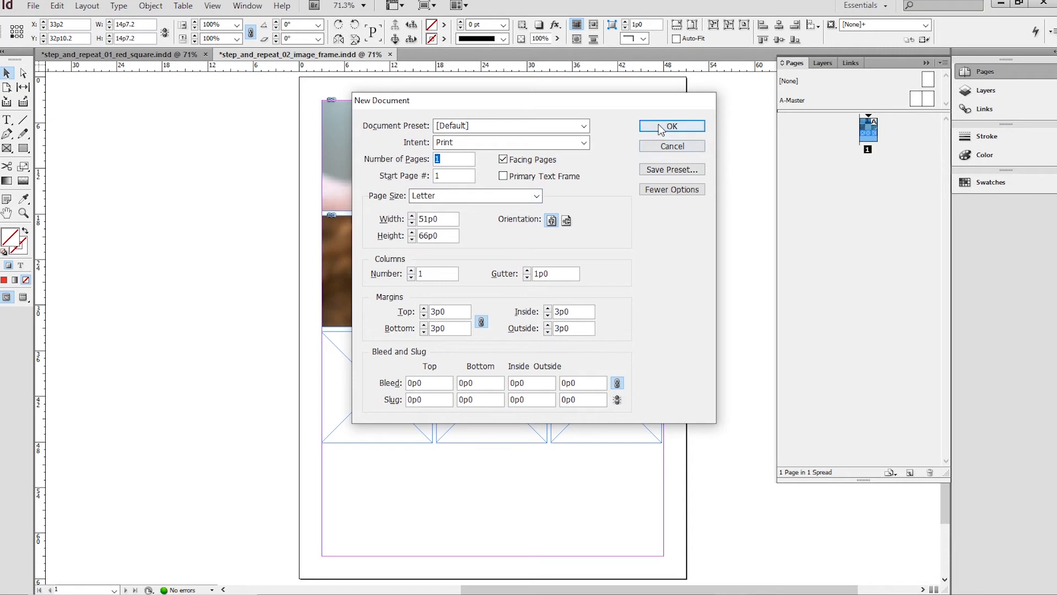
pyautogui.click(638, 122)
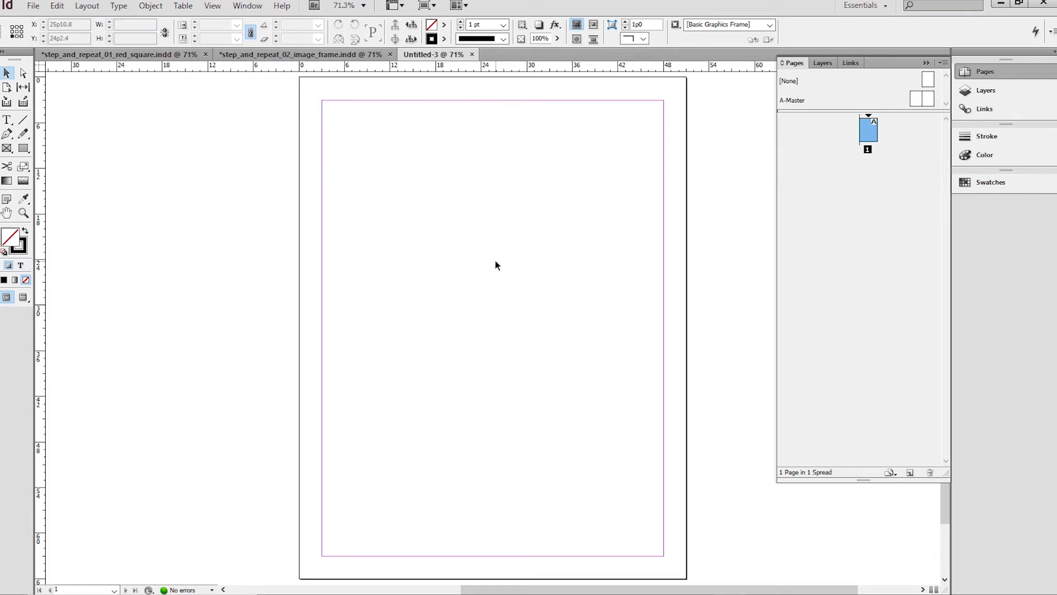
# Load the images from dog.jpeg through sloth.jpg plus turtle.jpg for placing, leaving out the InDesign files.
pyautogui.hotkey('ctrl', 'd')
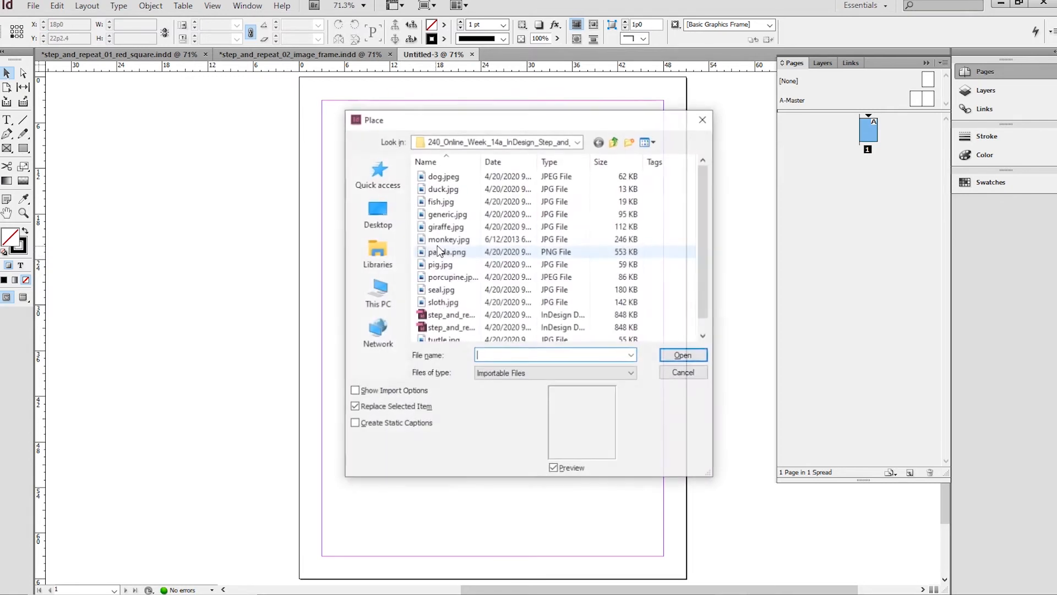
pyautogui.click(429, 177)
pyautogui.keyDown('shift'); pyautogui.click(447, 302); pyautogui.keyUp('shift')
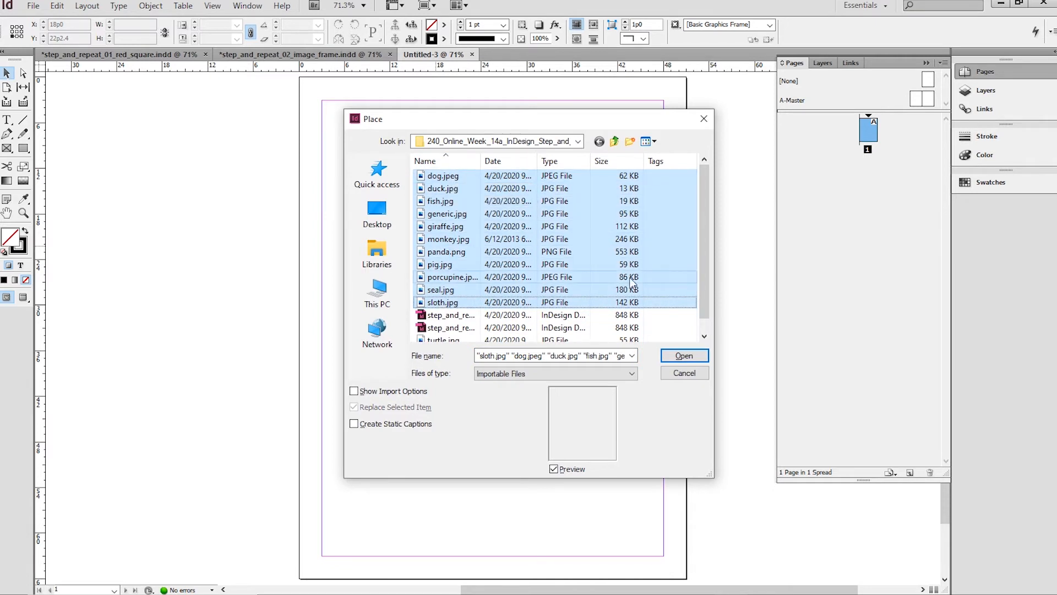
pyautogui.scroll(-1, 697, 230)
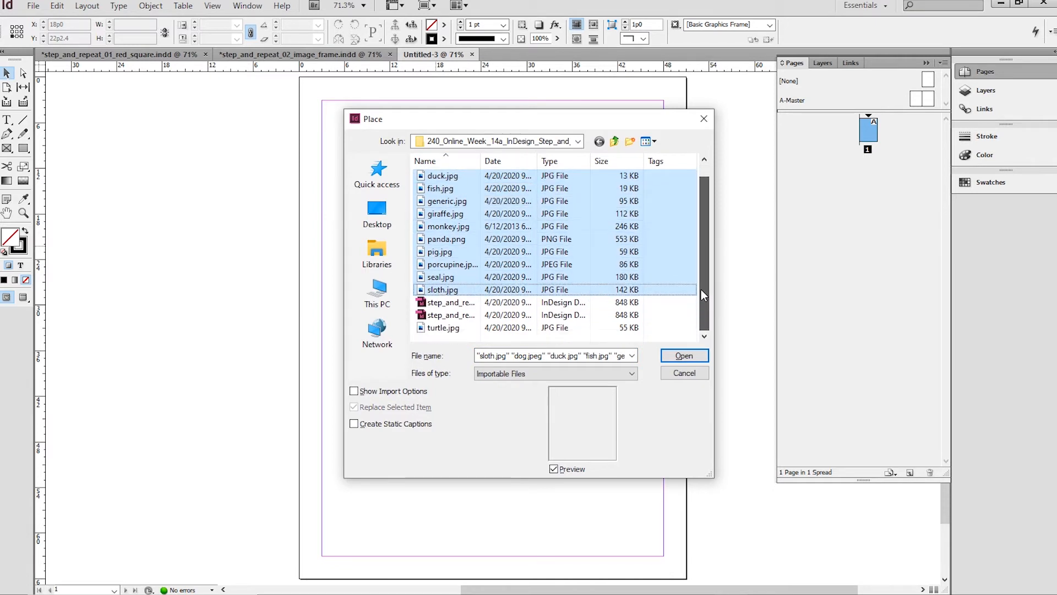
pyautogui.keyDown('ctrl'); pyautogui.click(442, 328); pyautogui.keyUp('ctrl')
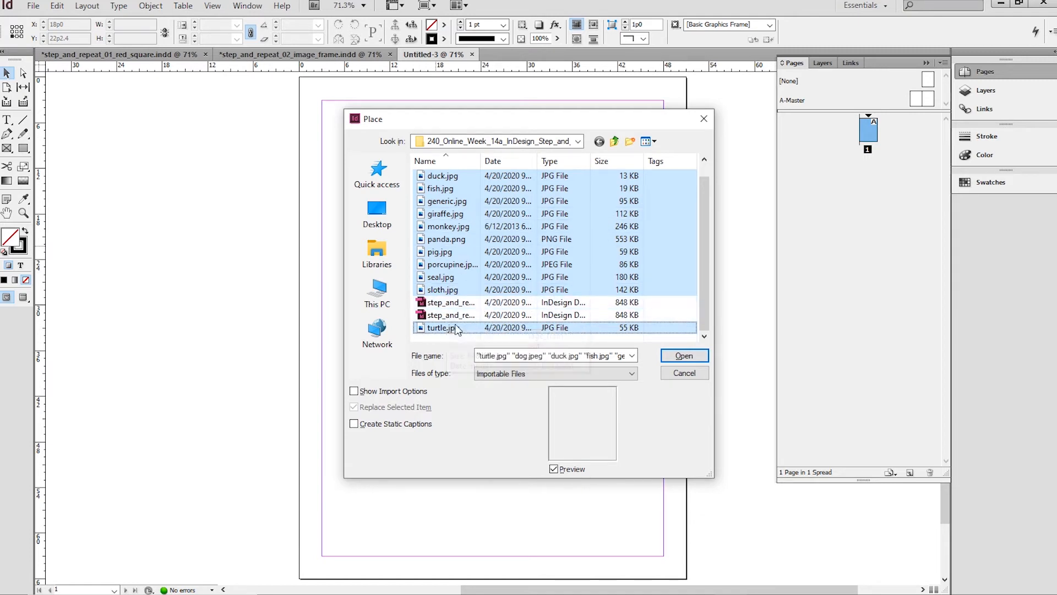
pyautogui.click(682, 356)
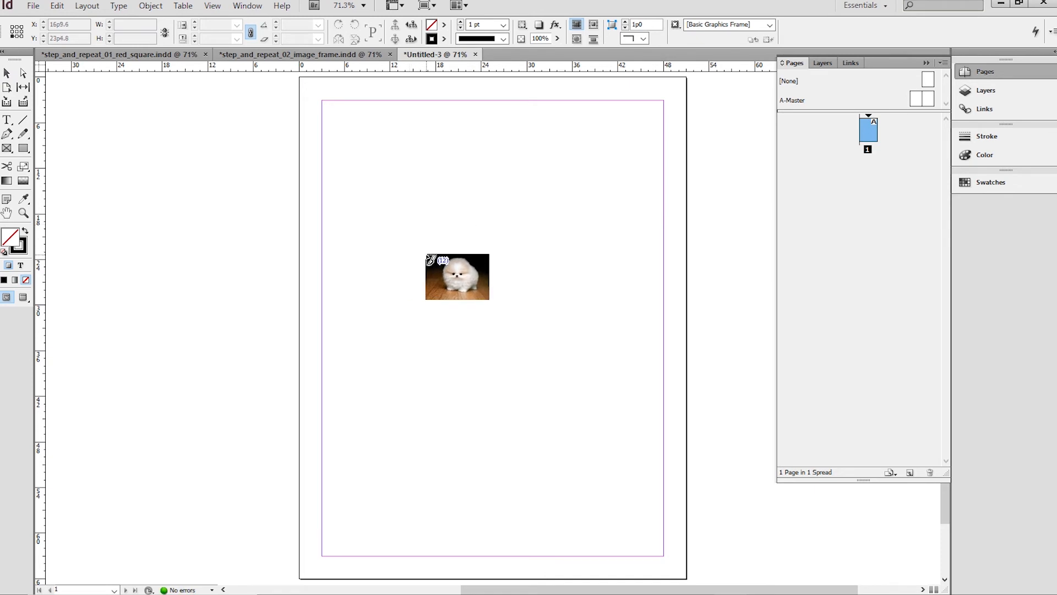
# Place the seal image from the upper-left margin corner and the sloth image smaller beside it.
pyautogui.hotkey('ctrl', '1')
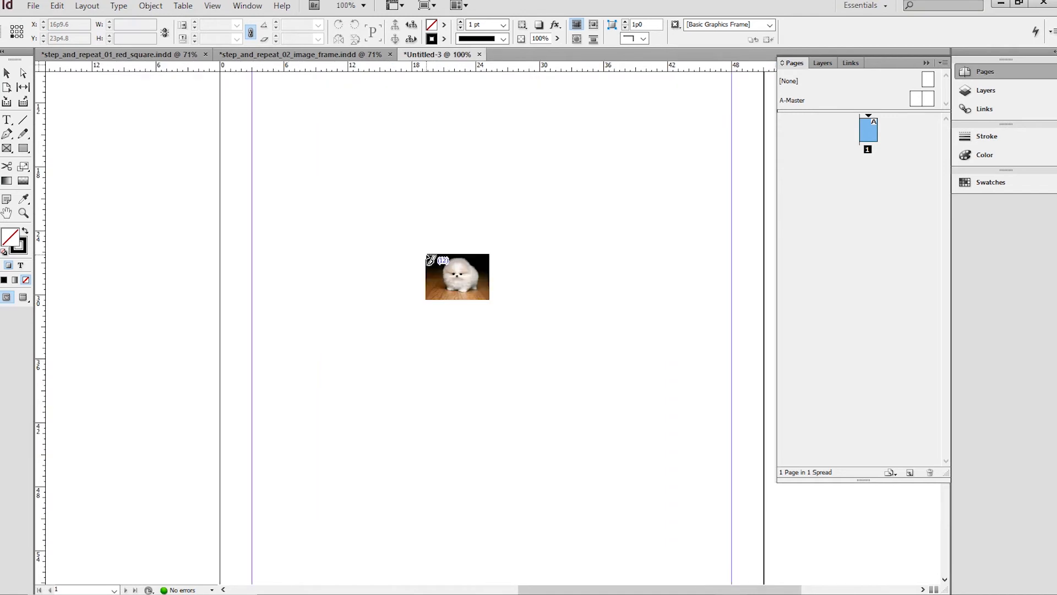
pyautogui.hotkey('ctrl', '-')
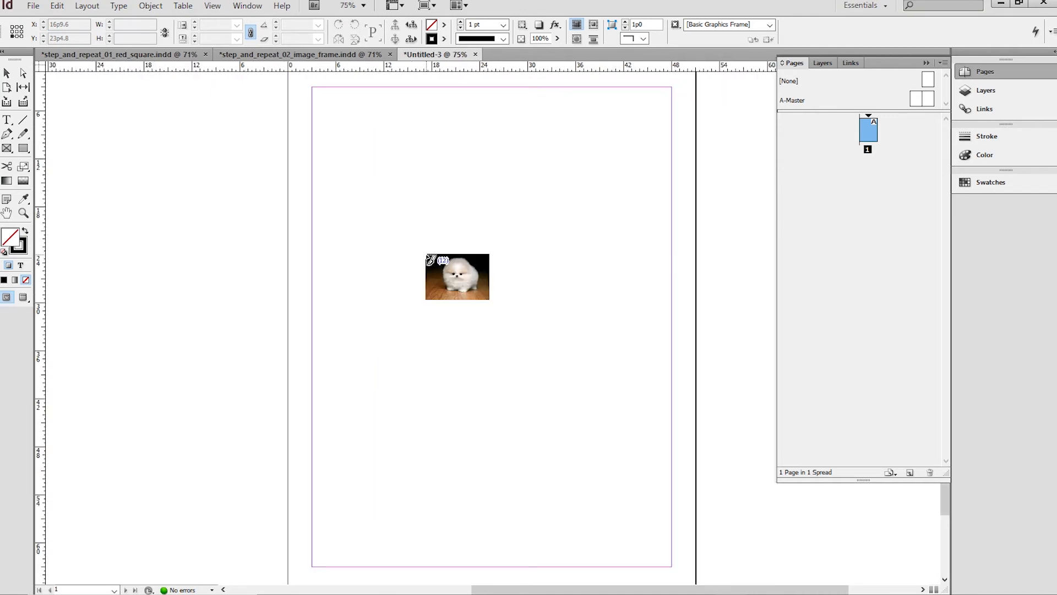
pyautogui.press('Right')
pyautogui.press('Right')
pyautogui.press('Right')
pyautogui.press('Right')
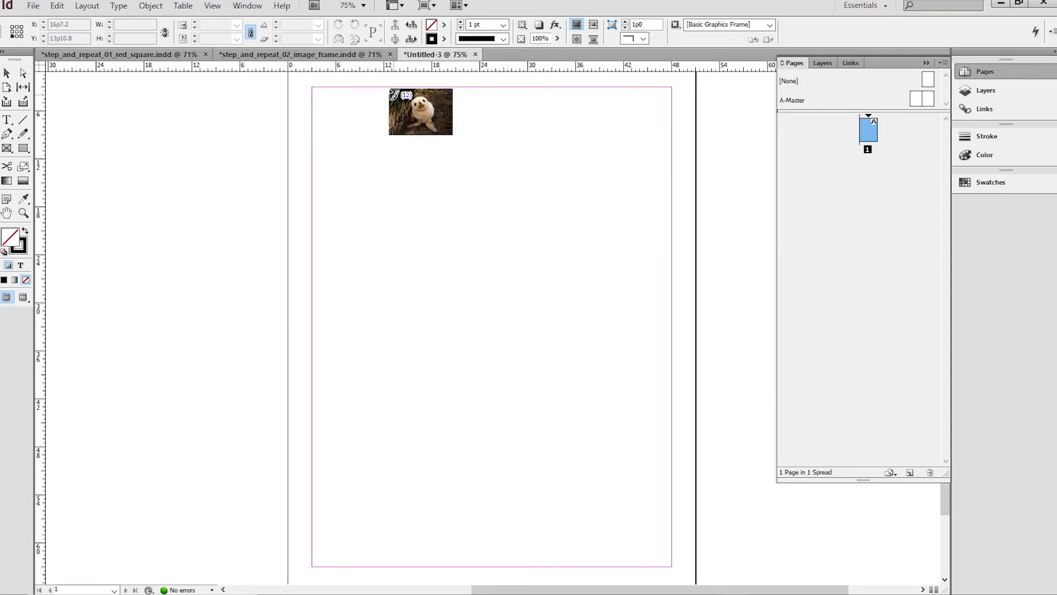
pyautogui.moveTo(312, 87); pyautogui.dragTo(450, 189)
pyautogui.moveTo(475, 126); pyautogui.dragTo(523, 175)
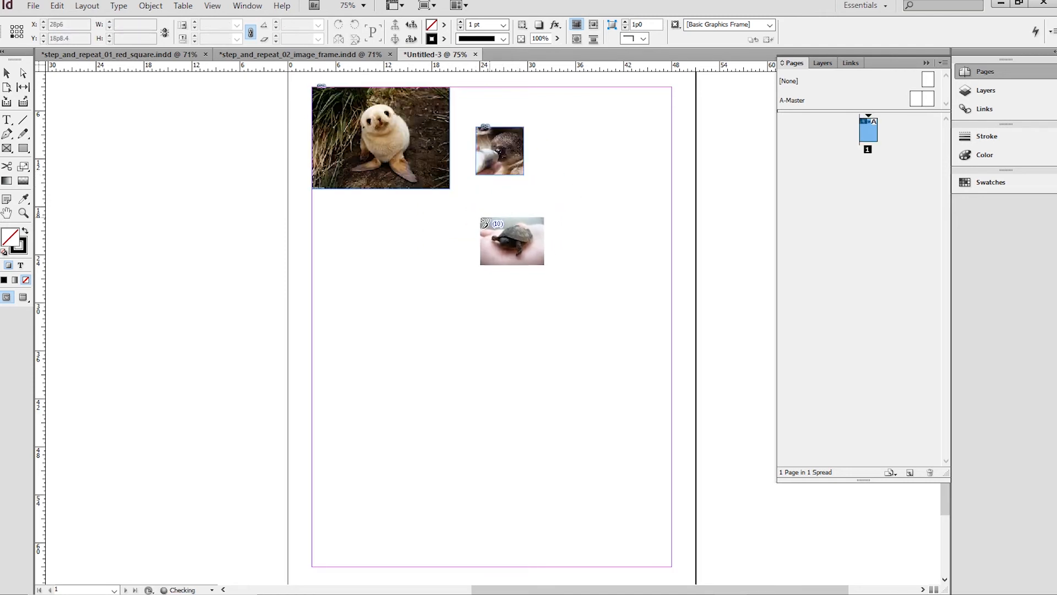
# Place the turtle, dog, duck, fish and generic animal images at varying sizes below, and discard the remaining loaded images.
pyautogui.moveTo(357, 210); pyautogui.dragTo(515, 360)
pyautogui.moveTo(593, 225); pyautogui.dragTo(660, 274)
pyautogui.moveTo(593, 306); pyautogui.dragTo(605, 388)
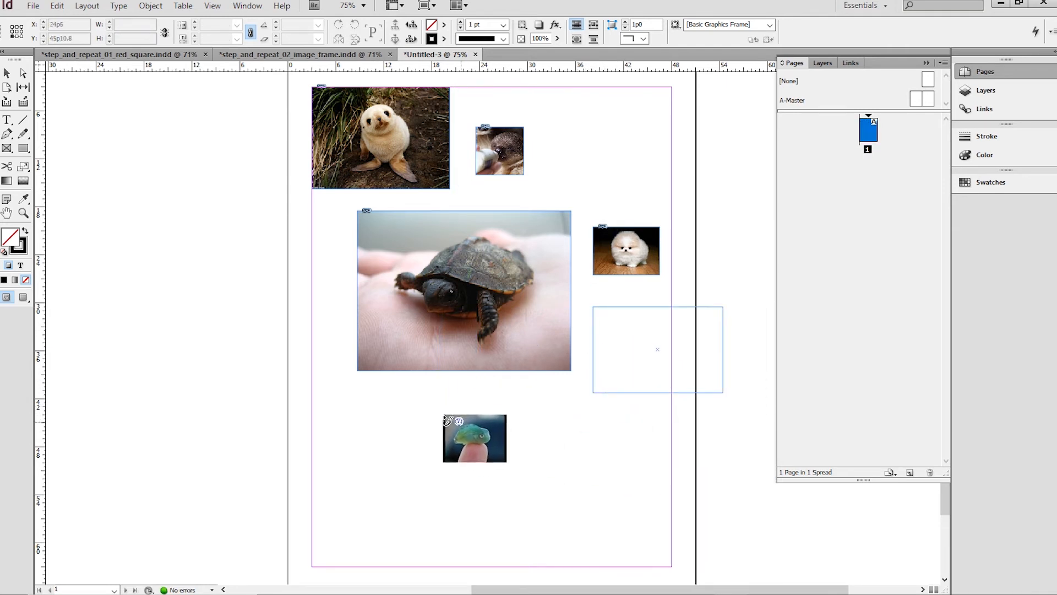
pyautogui.moveTo(385, 400); pyautogui.dragTo(546, 464)
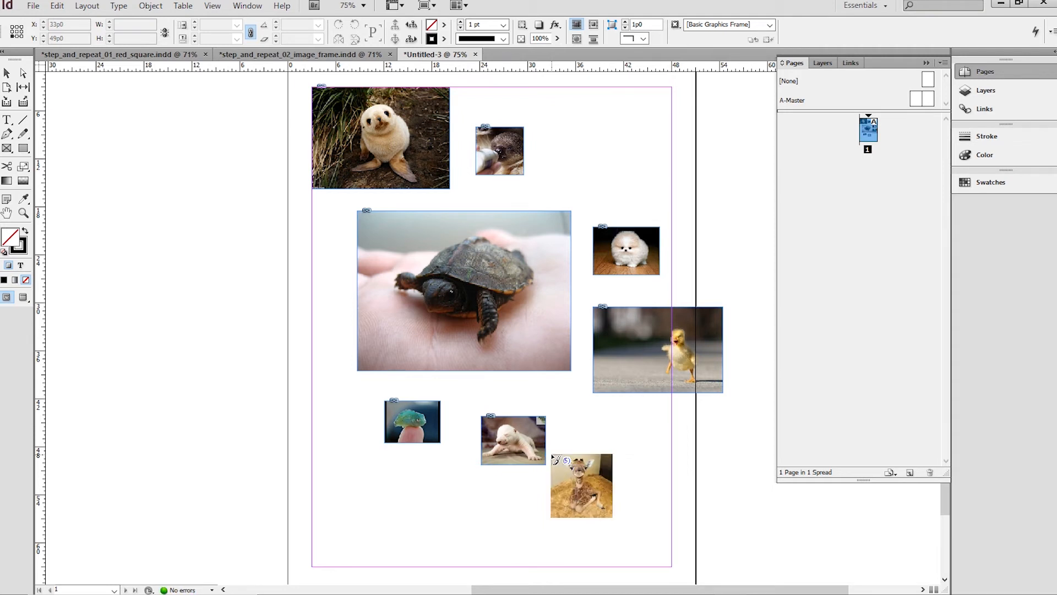
pyautogui.press('Escape')
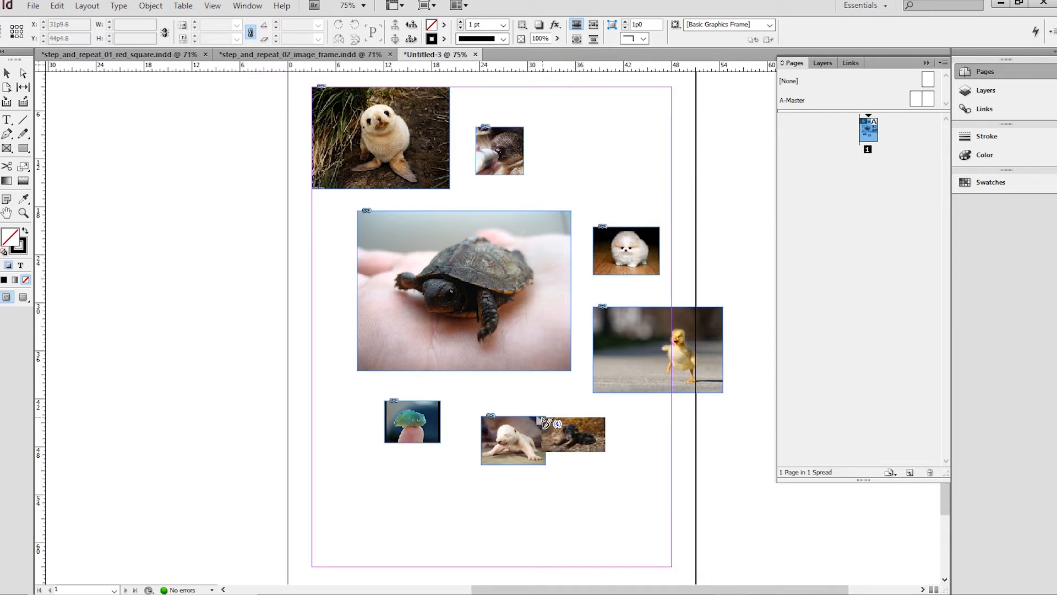
pyautogui.click(480, 301)
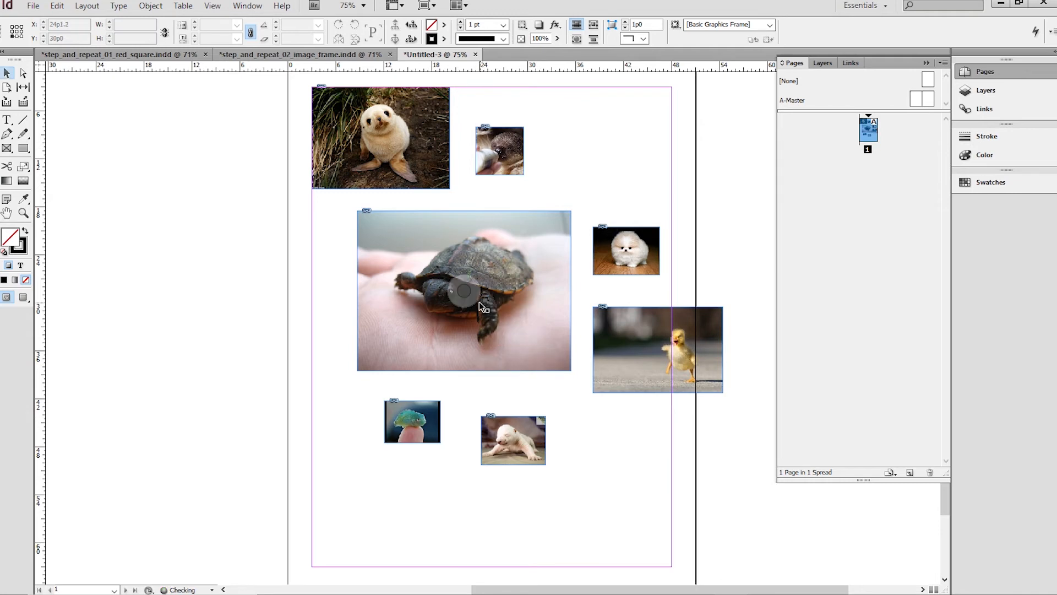
# Create another new one-page Letter print document with the default settings.
pyautogui.click(33, 5)
pyautogui.moveTo(33, 17)
pyautogui.click(300, 17)
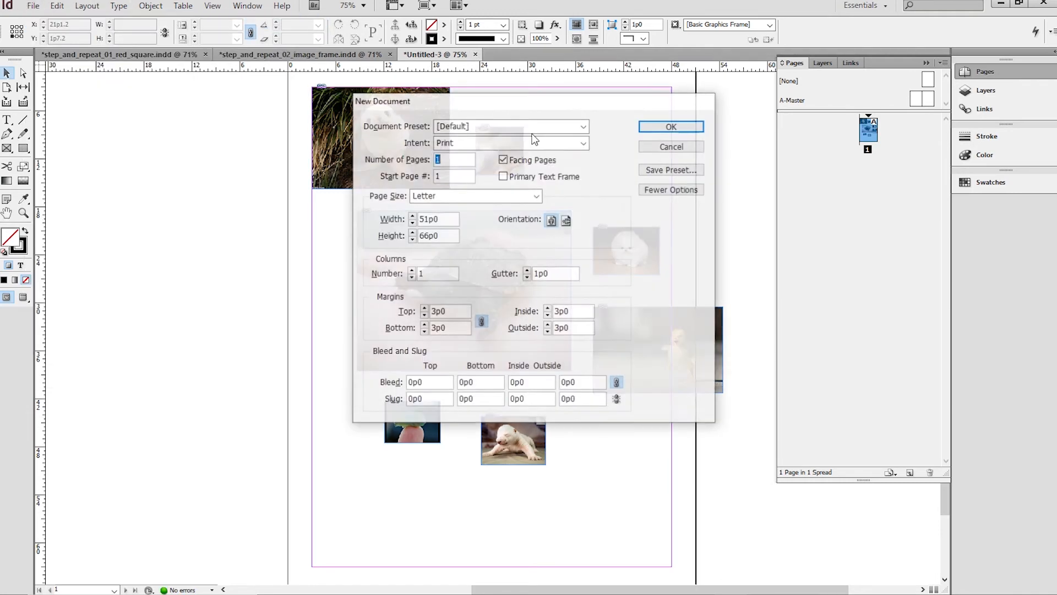
pyautogui.click(660, 125)
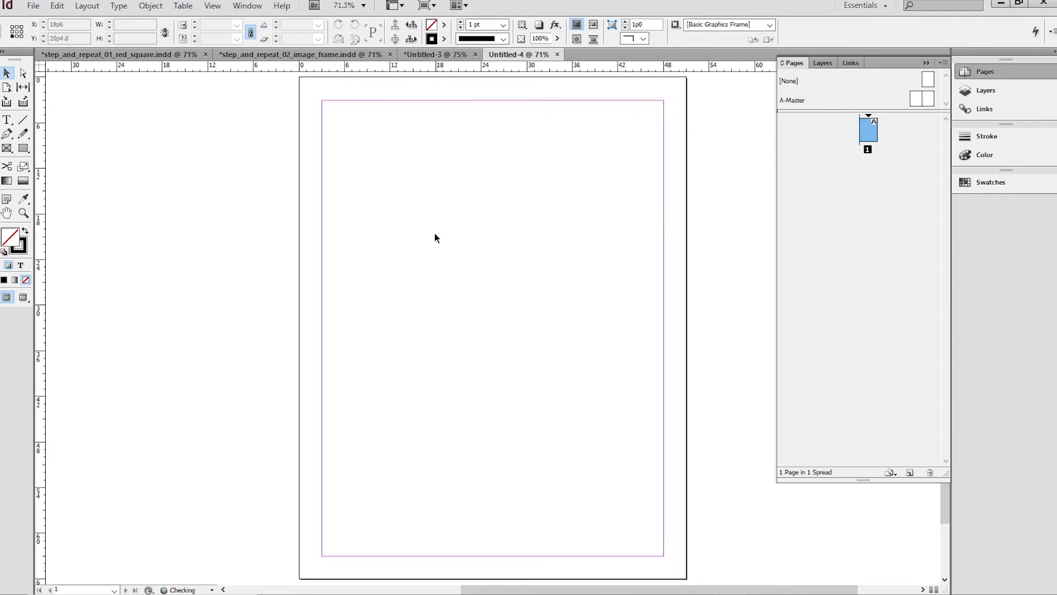
# Load all the animal images, dog.jpeg through sloth.jpg plus turtle.jpg, for placing in the new document.
pyautogui.hotkey('ctrl', 'd')
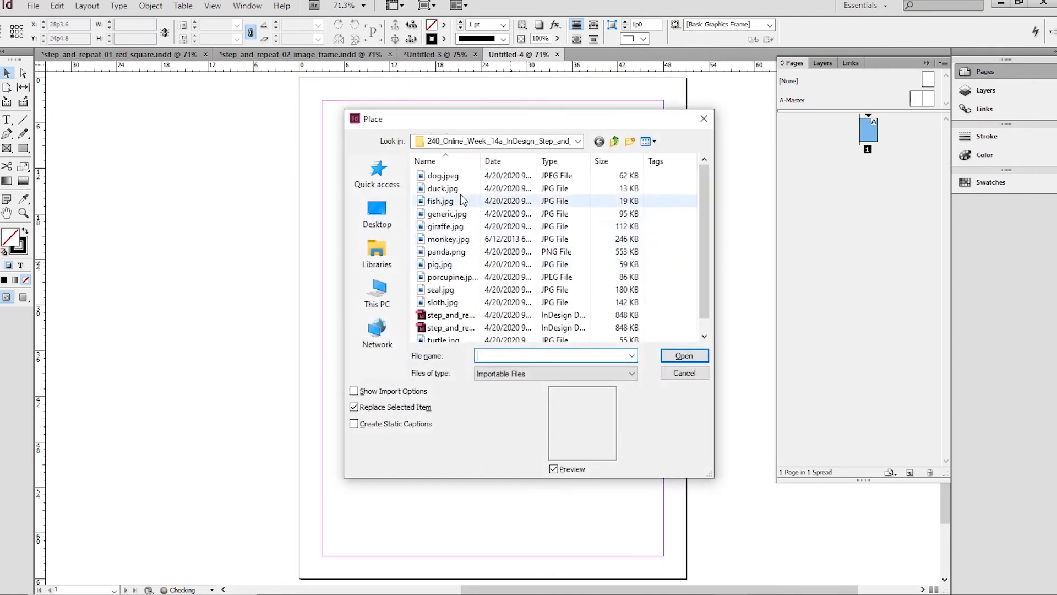
pyautogui.click(443, 176)
pyautogui.keyDown('shift'); pyautogui.click(437, 305); pyautogui.keyUp('shift')
pyautogui.keyDown('ctrl'); pyautogui.click(446, 340); pyautogui.keyUp('ctrl')
pyautogui.press('Return')
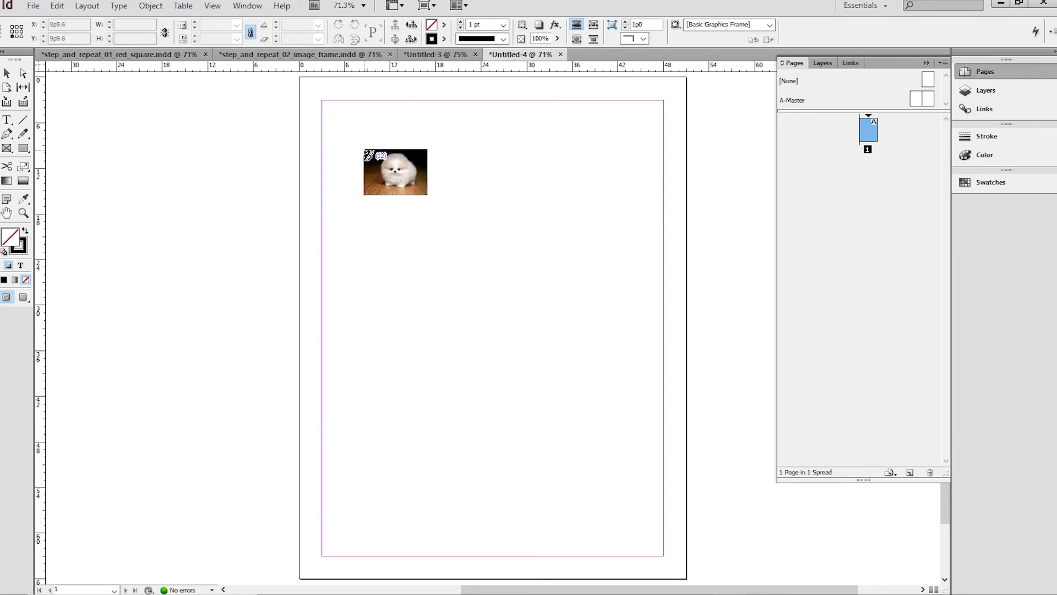
# Draw a placement grid for the loaded images from the upper-left to the lower-right margin corner, 45p0 by 60p0.
pyautogui.moveTo(363, 148); pyautogui.dragTo(362, 148)
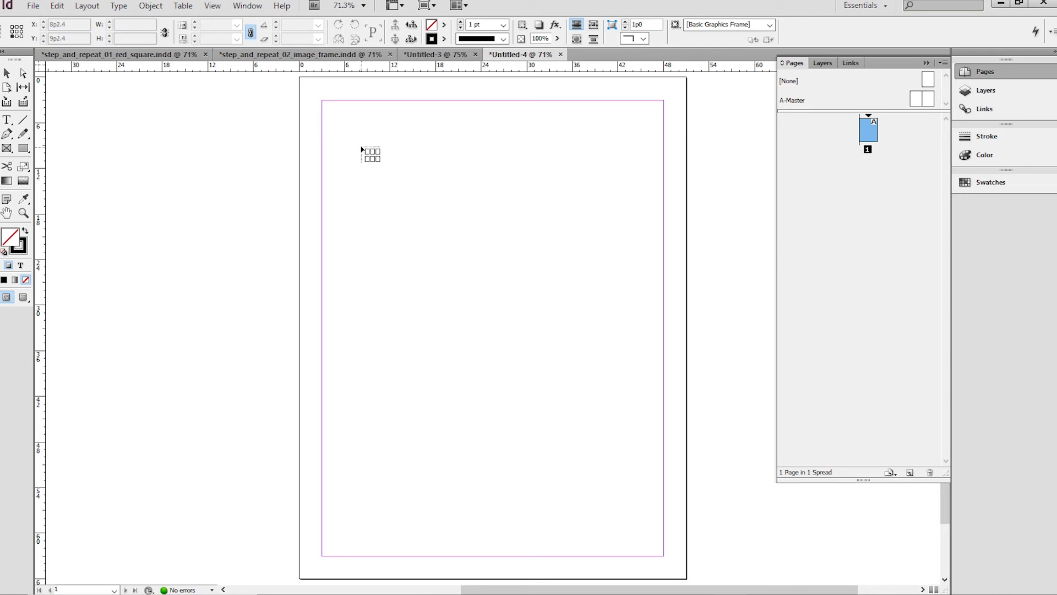
pyautogui.click(362, 148)
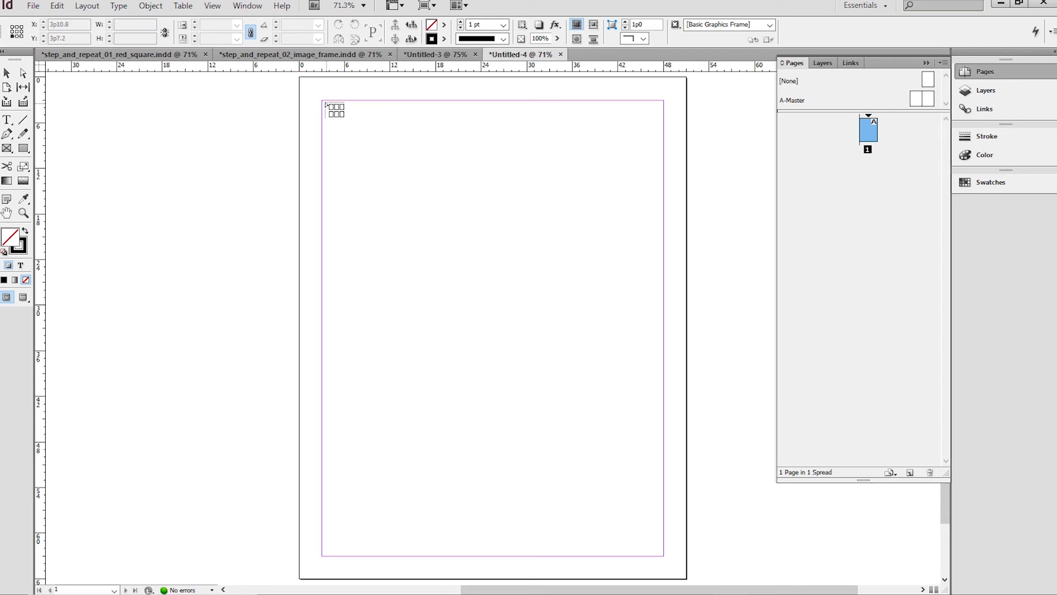
pyautogui.moveTo(323, 102); pyautogui.dragTo(562, 336)
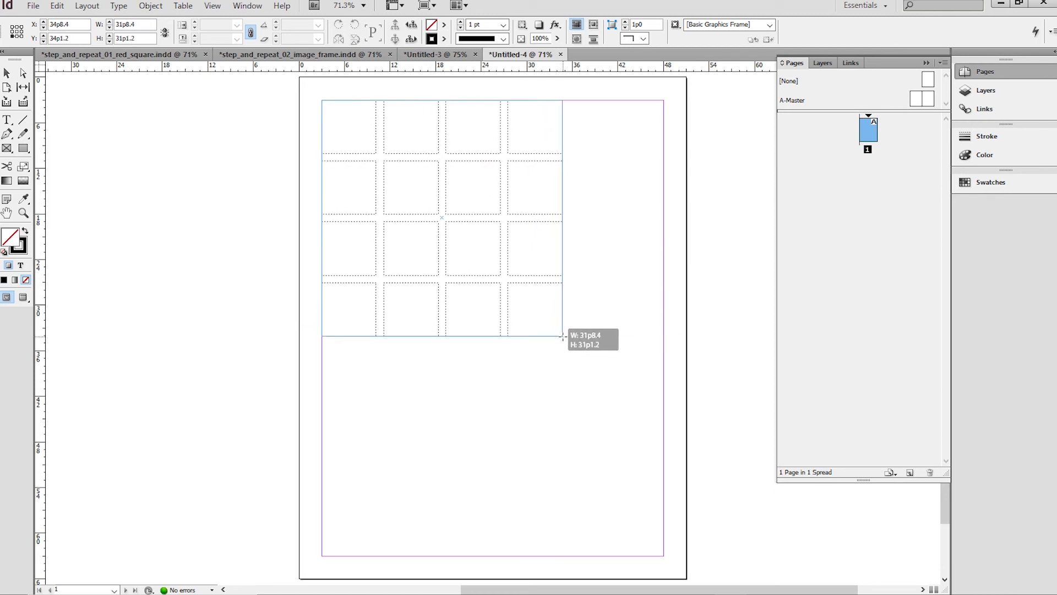
pyautogui.moveTo(562, 336); pyautogui.dragTo(586, 372)
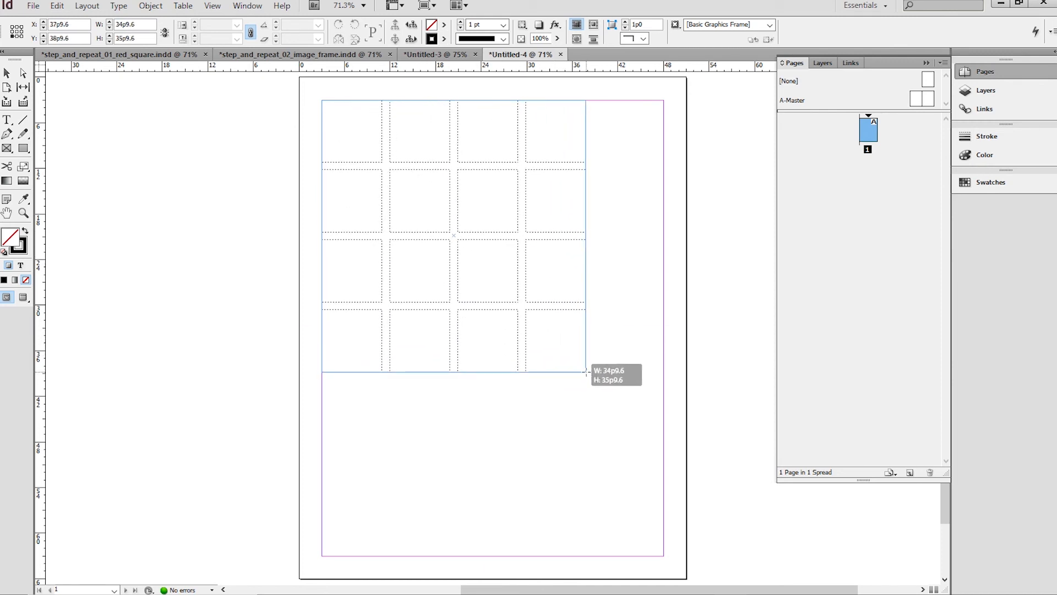
pyautogui.moveTo(586, 372); pyautogui.dragTo(664, 557)
# Adjust the placement grid to three columns and four rows and place the twelve images in it.
pyautogui.press('Left')
pyautogui.press('Left')
pyautogui.press('Right')
pyautogui.press('Right')
pyautogui.press('Right')
pyautogui.press('Left')
pyautogui.press('Left')
pyautogui.press('Down')
pyautogui.press('Up')
pyautogui.press('Down')
pyautogui.press('Right')
pyautogui.press('Left')
pyautogui.press('Up')
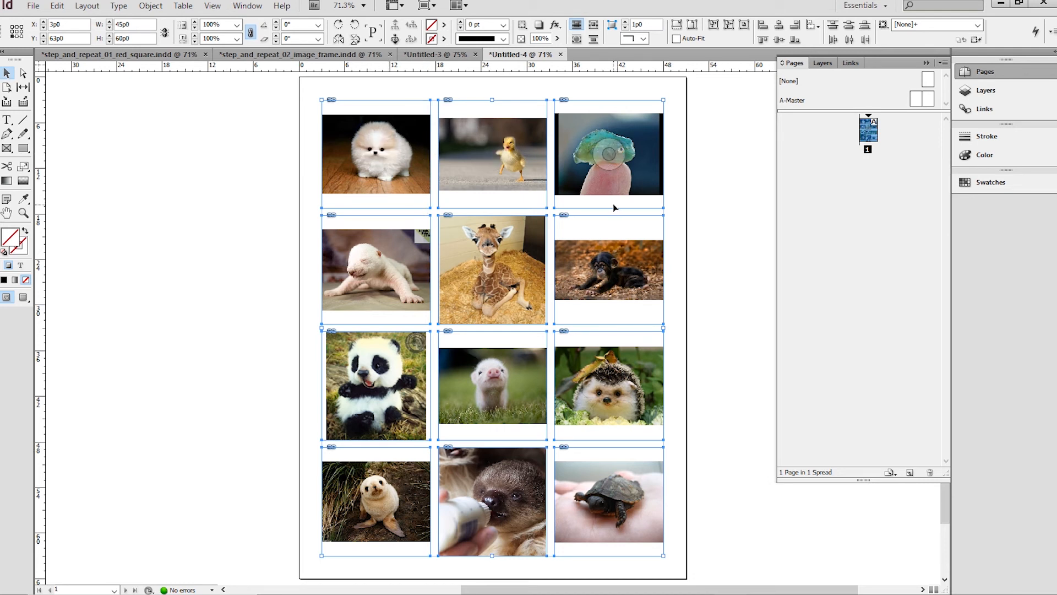
# Fill the three top-row frames proportionally with their dog, duck and fish images.
pyautogui.doubleClick(374, 128)
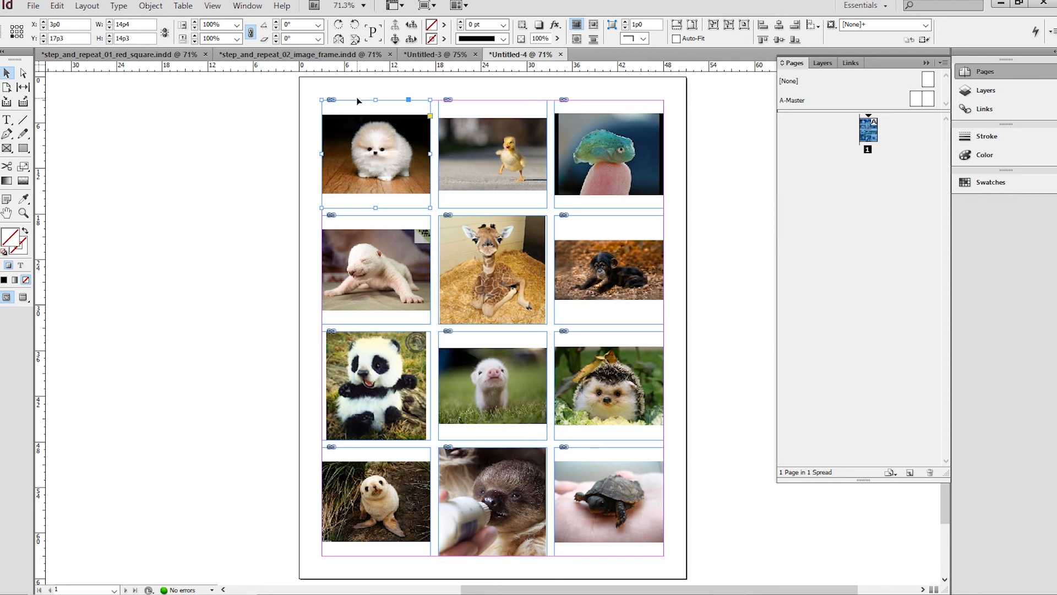
pyautogui.hotkey('ctrl', 'alt', 'shift', 'c')
pyautogui.click(494, 146)
pyautogui.hotkey('ctrl', 'alt', 'shift', 'c')
pyautogui.click(579, 149)
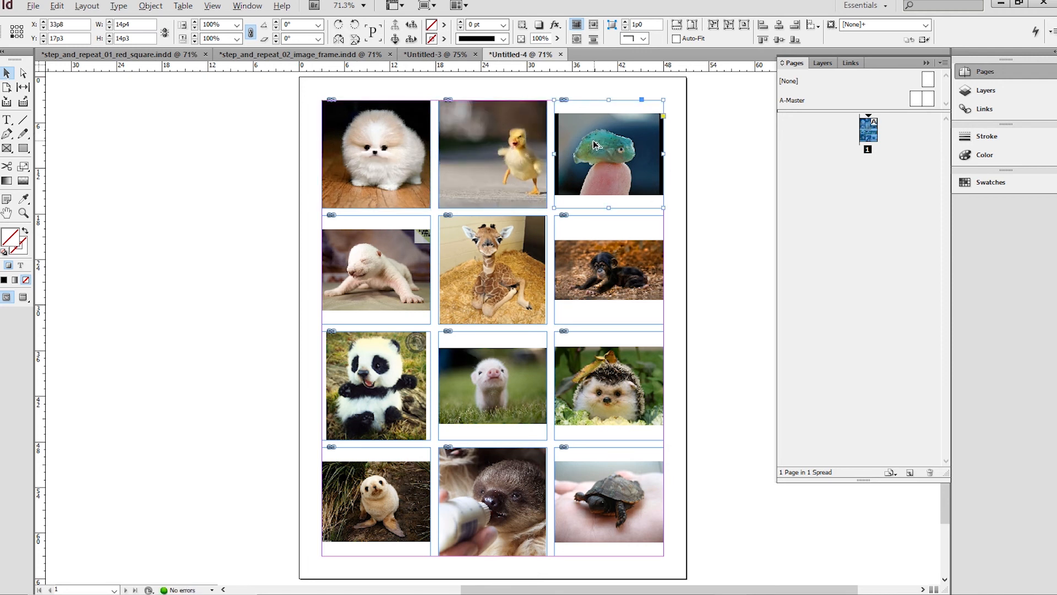
pyautogui.hotkey('ctrl', 'alt', 'shift', 'c')
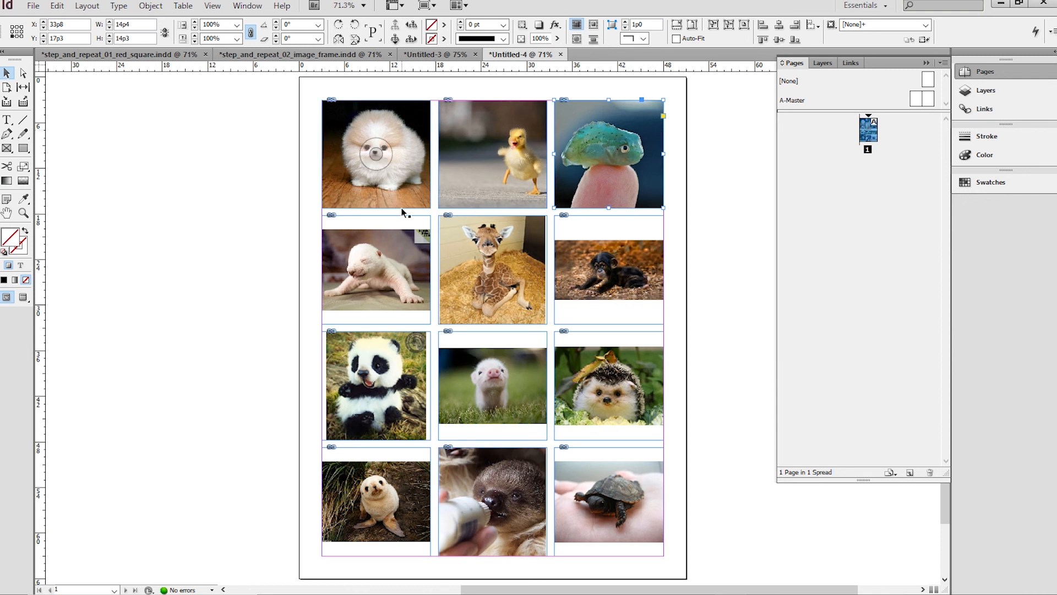
# Fill the second-row frames proportionally with their images, including the white cub and the monkey.
pyautogui.click(402, 244)
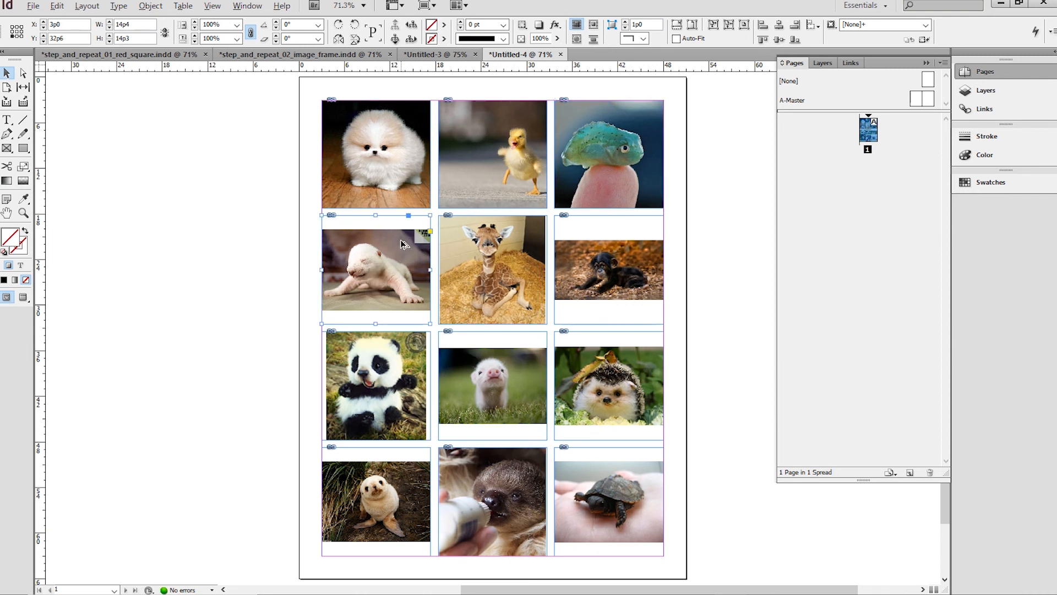
pyautogui.click(463, 253)
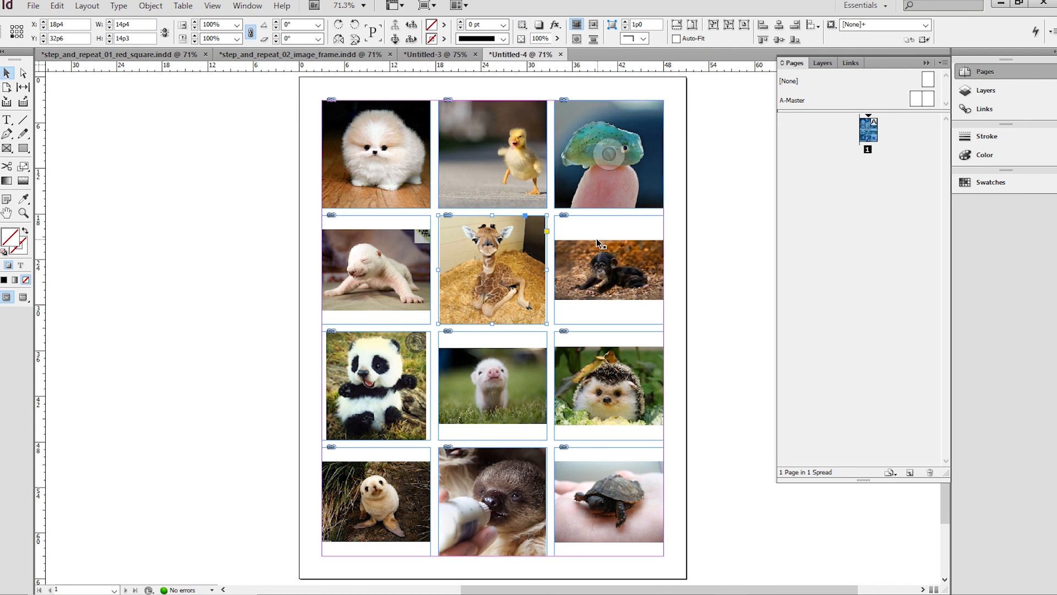
pyautogui.click(369, 230)
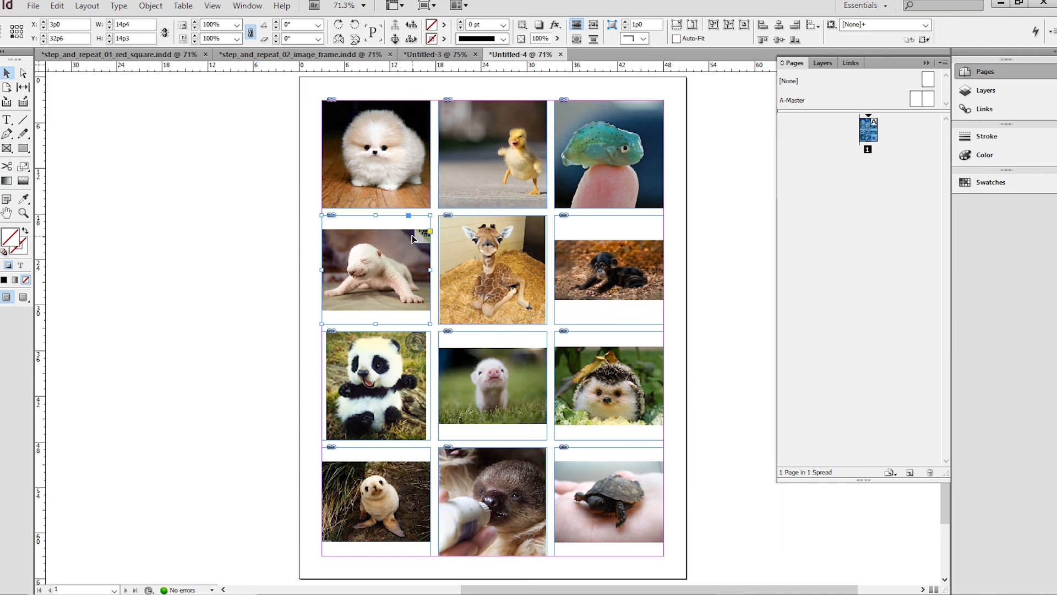
pyautogui.hotkey('ctrl', 'alt', 'shift', 'c')
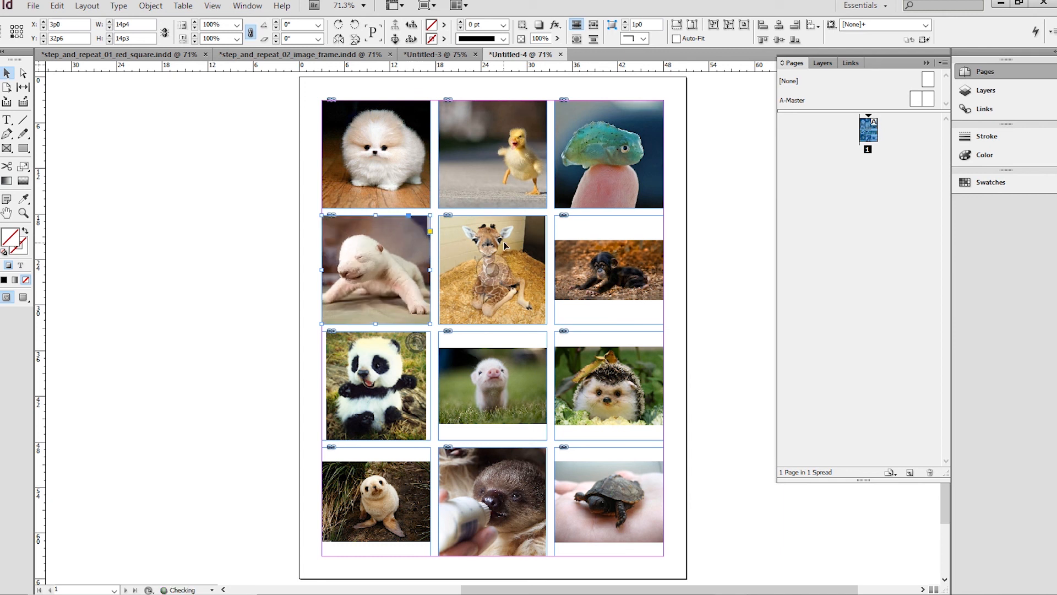
pyautogui.click(600, 259)
pyautogui.hotkey('ctrl', 'alt', 'shift', 'c')
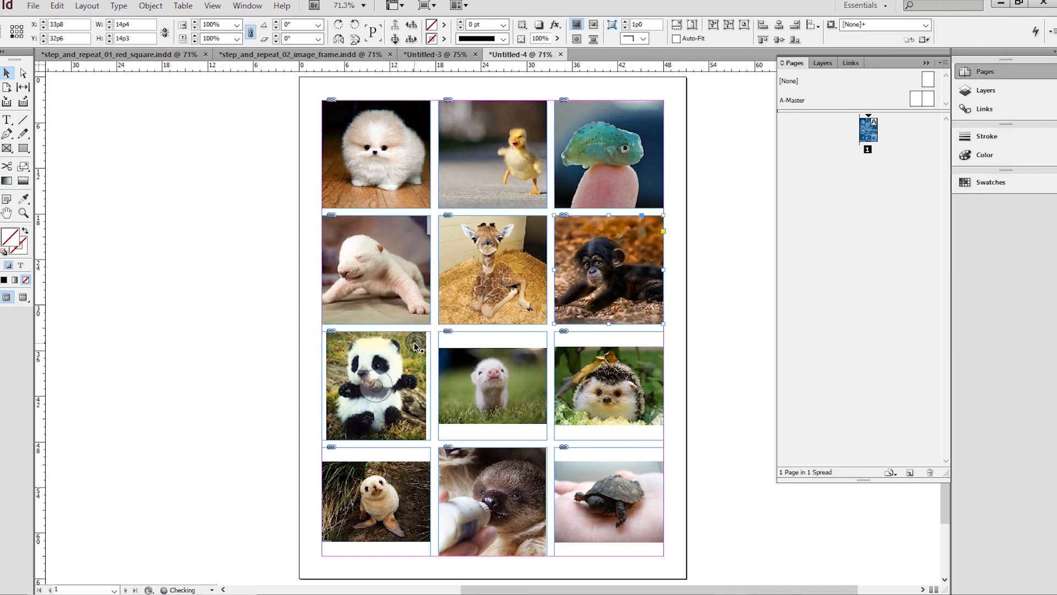
# Fill the three third-row frames proportionally with their panda, pig and porcupine images.
pyautogui.click(386, 364)
pyautogui.click(489, 358)
pyautogui.hotkey('ctrl', 'alt', 'shift', 'c')
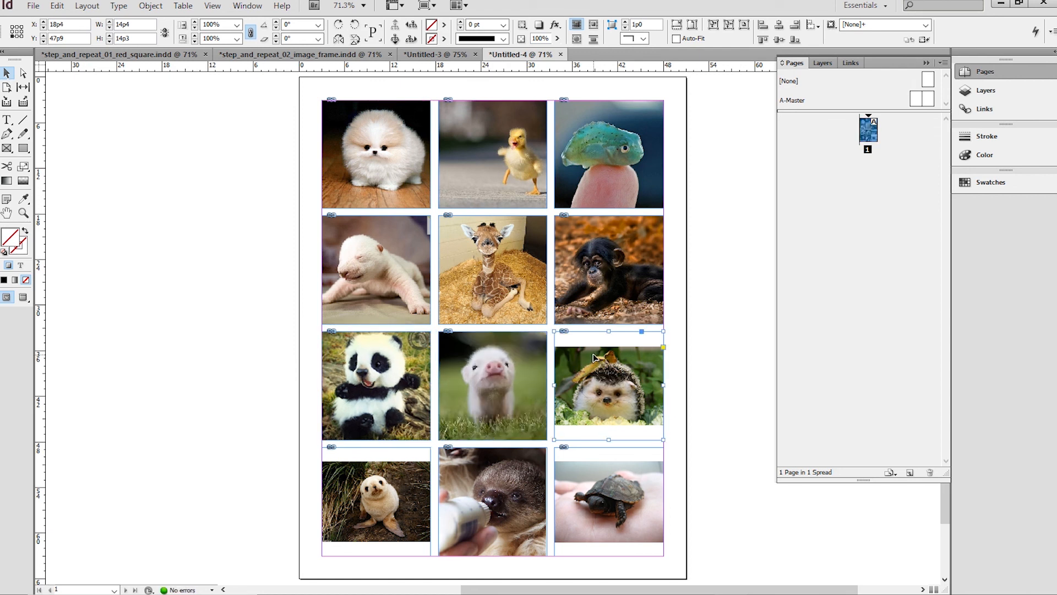
pyautogui.click(567, 360)
pyautogui.hotkey('ctrl', 'alt', 'shift', 'c')
# Fill the bottom-row frames proportionally with their seal, sloth and turtle images and clear the selection.
pyautogui.click(419, 458)
pyautogui.hotkey('ctrl', 'alt', 'shift', 'c')
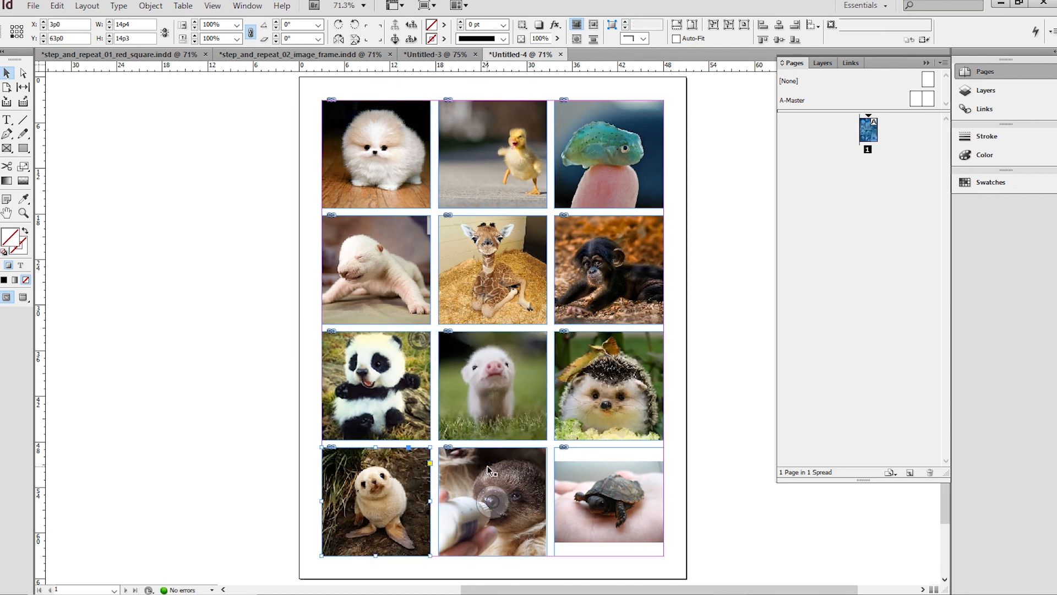
pyautogui.click(506, 467)
pyautogui.click(611, 495)
pyautogui.hotkey('ctrl', 'alt', 'shift', 'c')
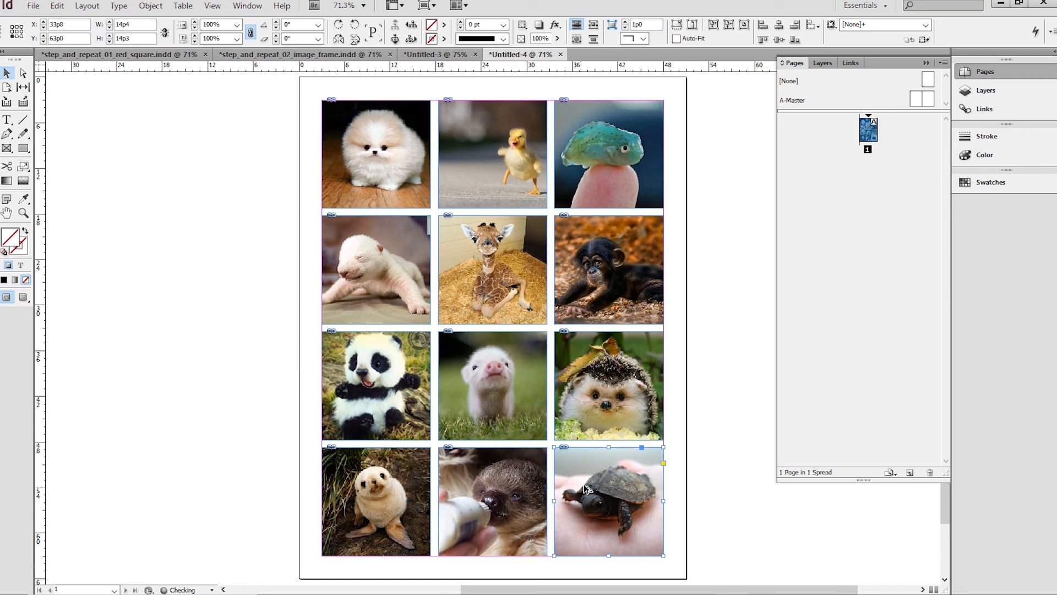
pyautogui.click(696, 380)
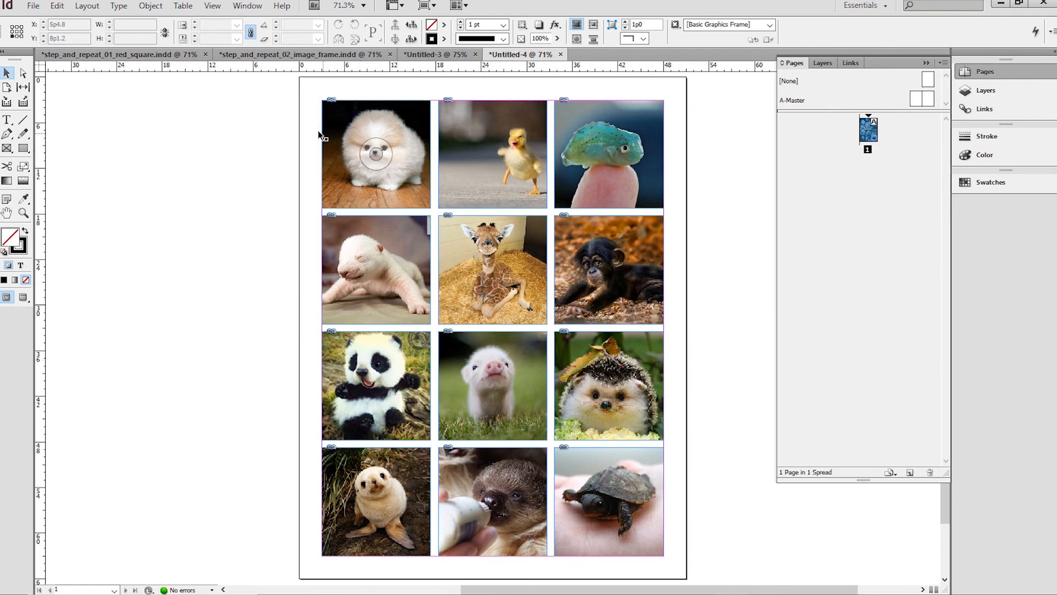
# Move the dog frame past the page's left edge to X -6p0 and widen it to about 22p4.
pyautogui.click(409, 140)
pyautogui.moveTo(394, 124); pyautogui.dragTo(310, 110)
pyautogui.moveTo(347, 141); pyautogui.dragTo(369, 144)
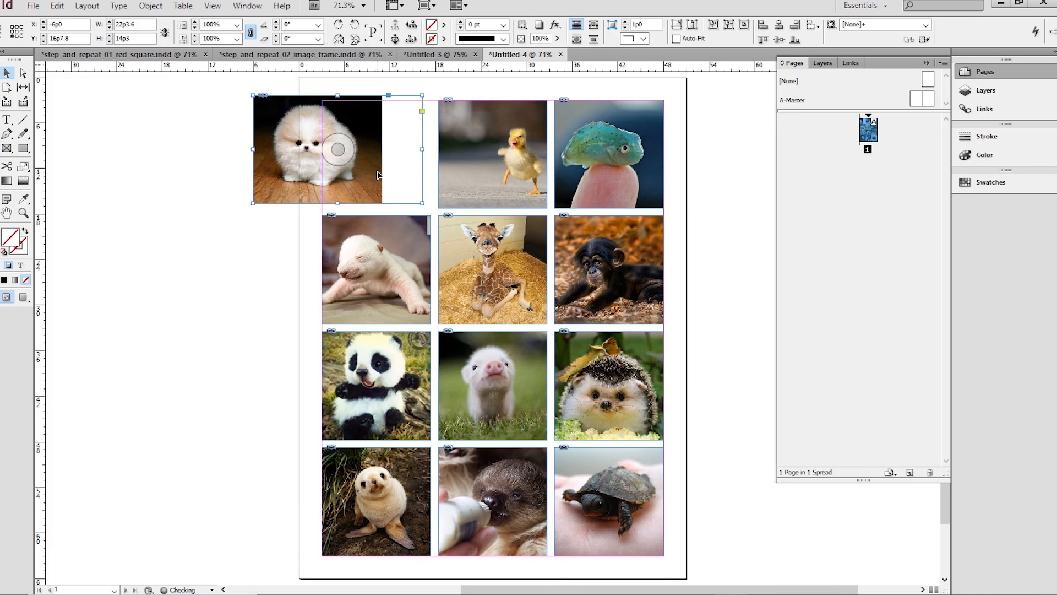